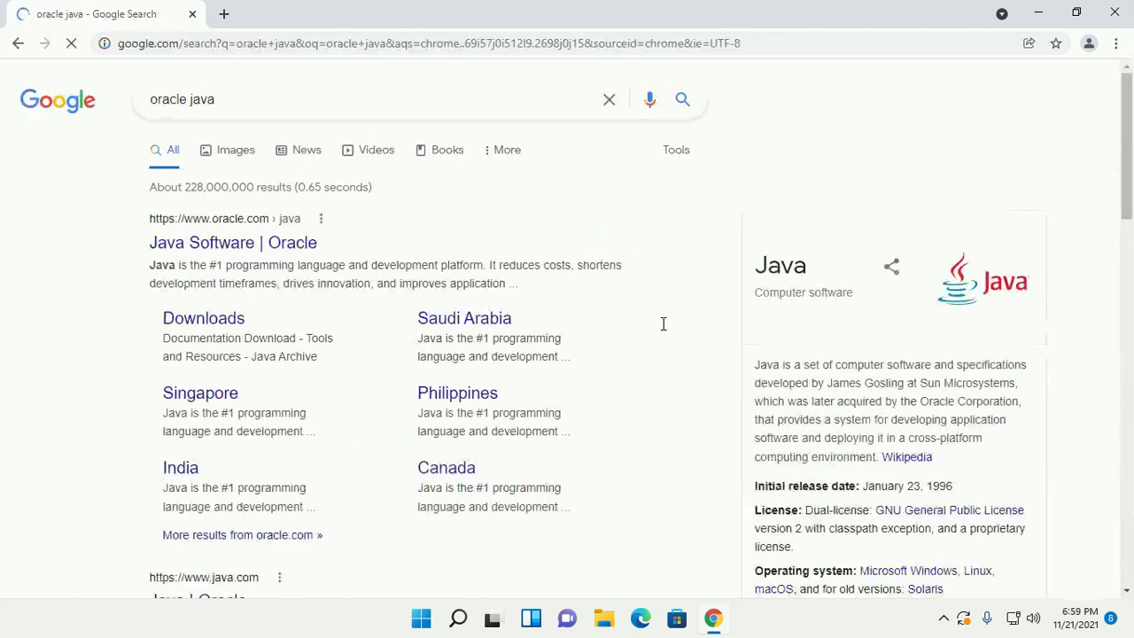
- Go to Oracle's Java Downloads page from the 'oracle java' Google results
{"action": "left_click", "coordinate": [212, 324]}
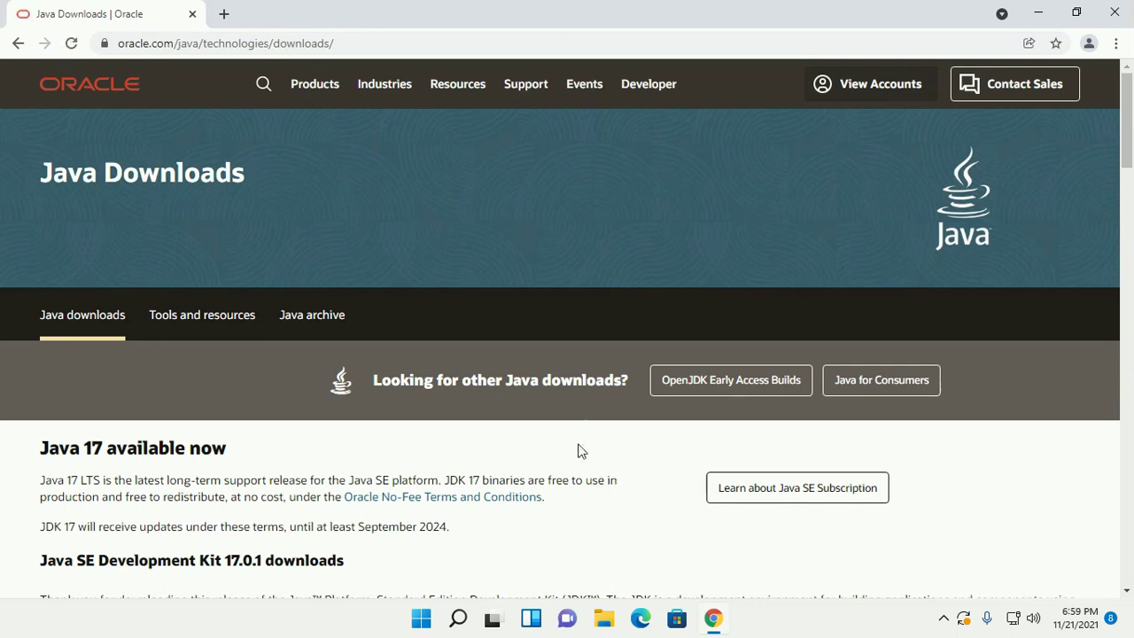
- Scroll to the JDK 17.0.1 downloads section and show its Windows x64 options
{"action": "scroll", "coordinate": [578, 452], "scroll_direction": "down", "scroll_amount": 4}
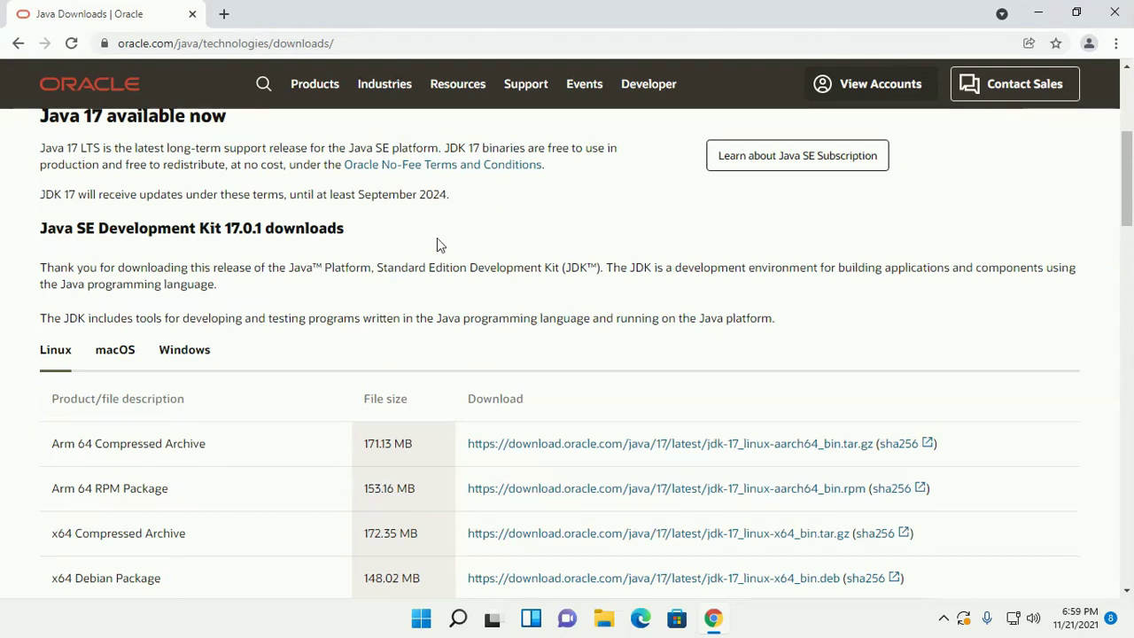
{"action": "left_click_drag", "start_coordinate": [235, 229], "coordinate": [242, 229]}
{"action": "left_click", "coordinate": [410, 222]}
{"action": "scroll", "coordinate": [403, 246], "scroll_direction": "down", "scroll_amount": 2}
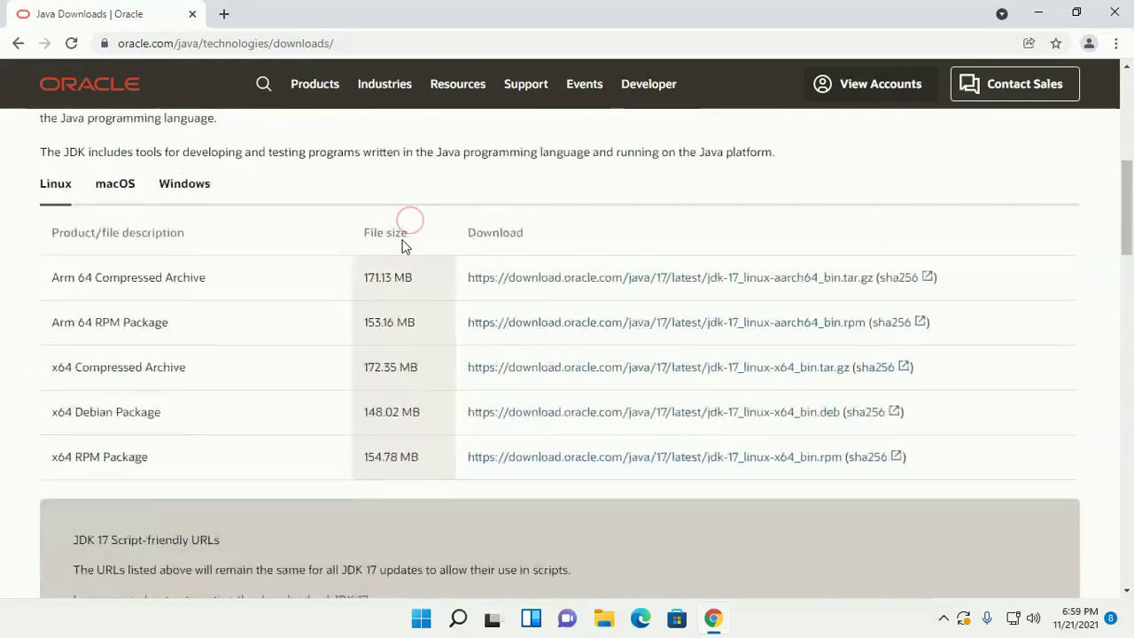
{"action": "left_click", "coordinate": [187, 190]}
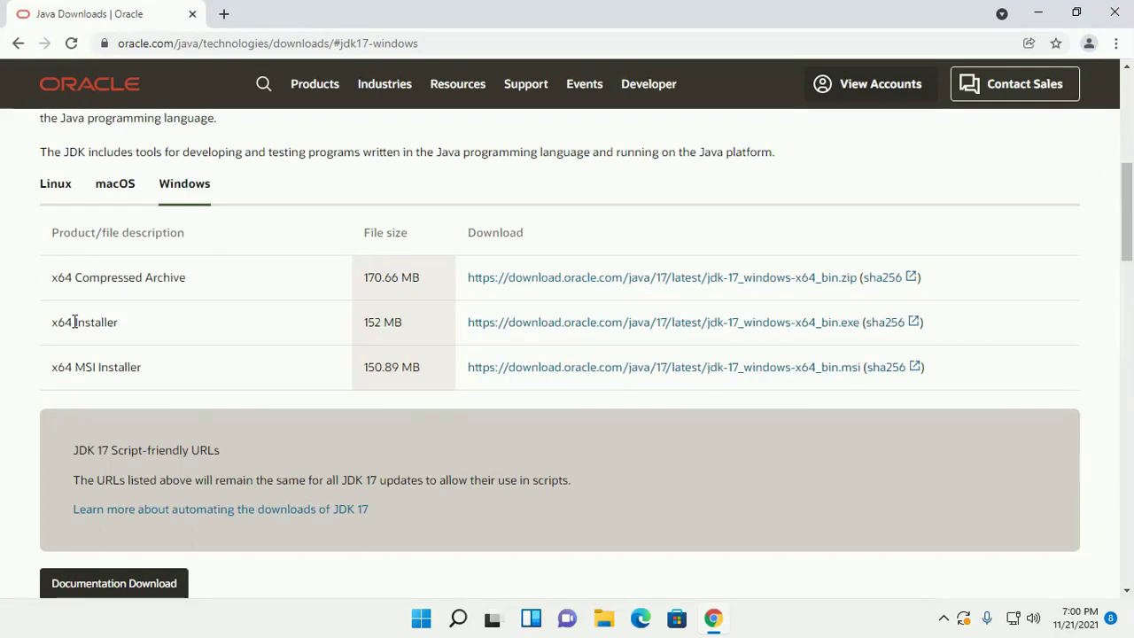
- Download jdk-17_windows-x64_bin.zip and reveal it in the Downloads folder
{"action": "left_click", "coordinate": [767, 282]}
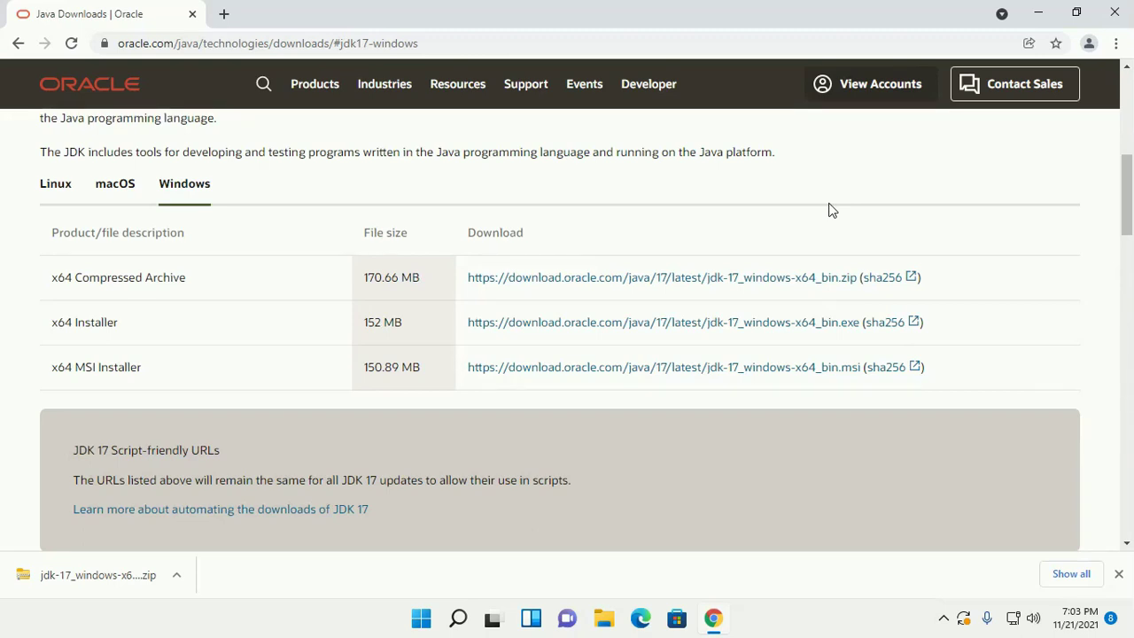
{"action": "right_click", "coordinate": [65, 566]}
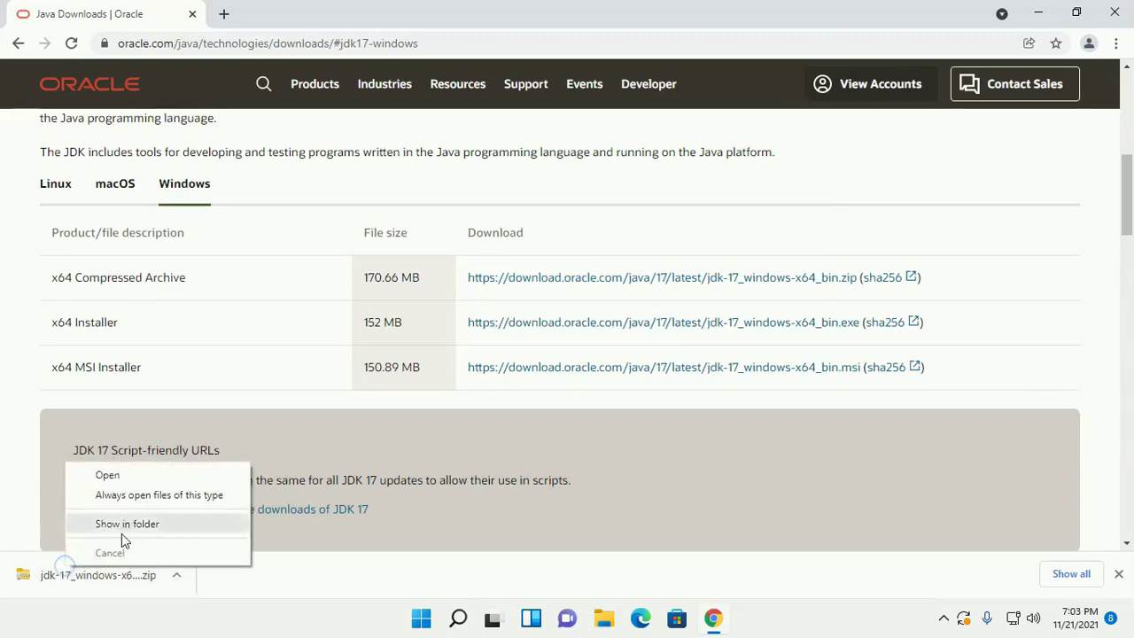
{"action": "left_click", "coordinate": [127, 524]}
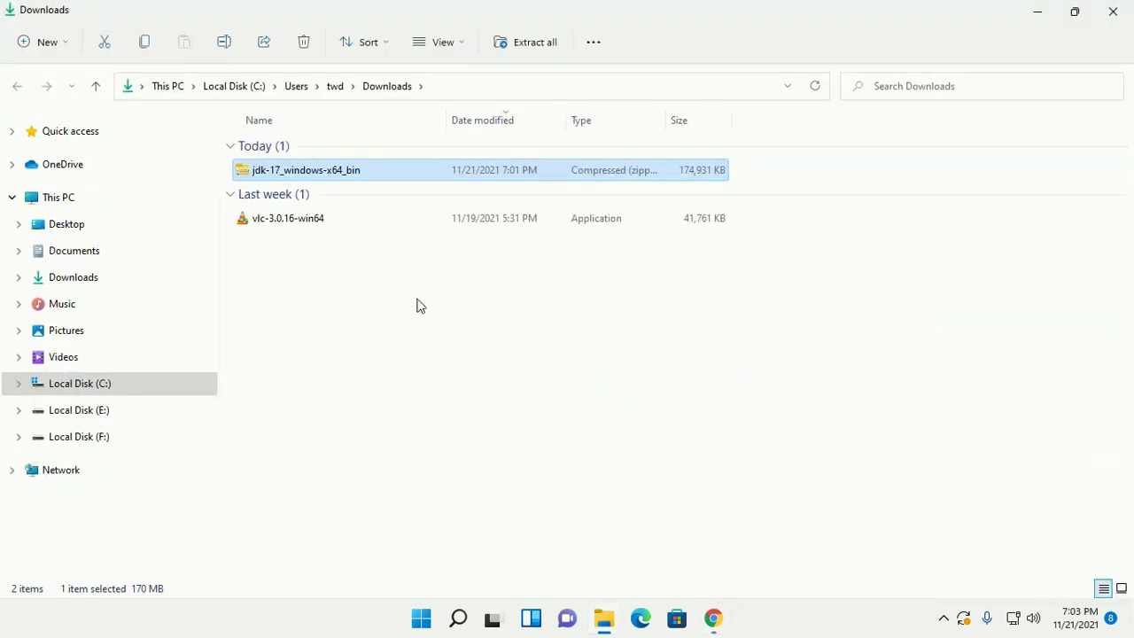
- Start Extract All on the JDK zip and browse to C:\Program Files as the destination
{"action": "right_click", "coordinate": [361, 175]}
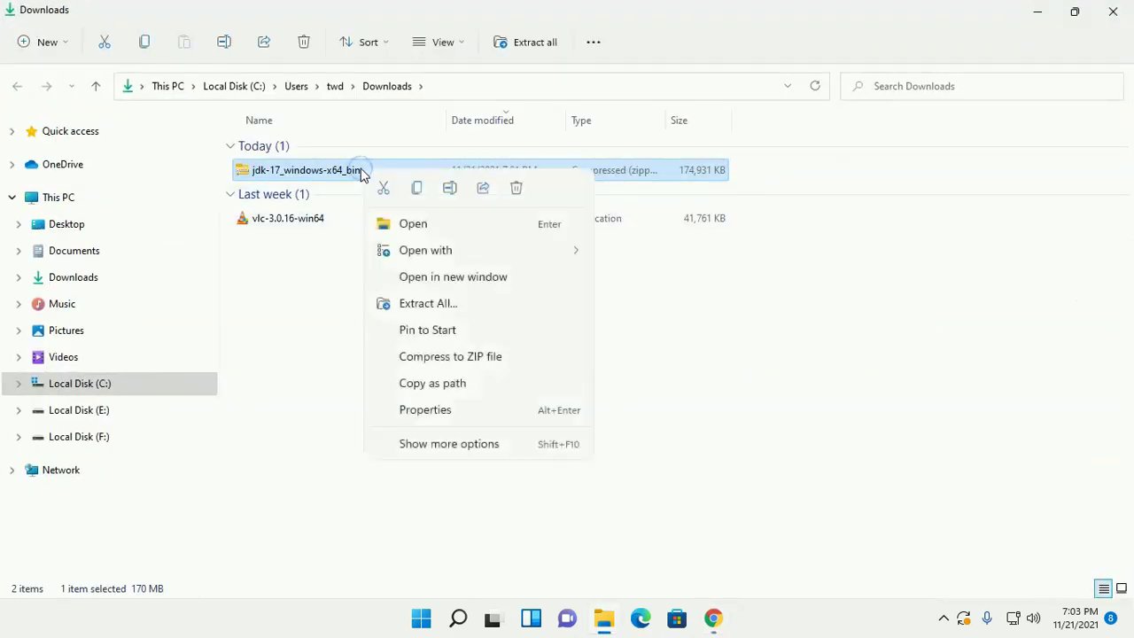
{"action": "mouse_move", "coordinate": [466, 257]}
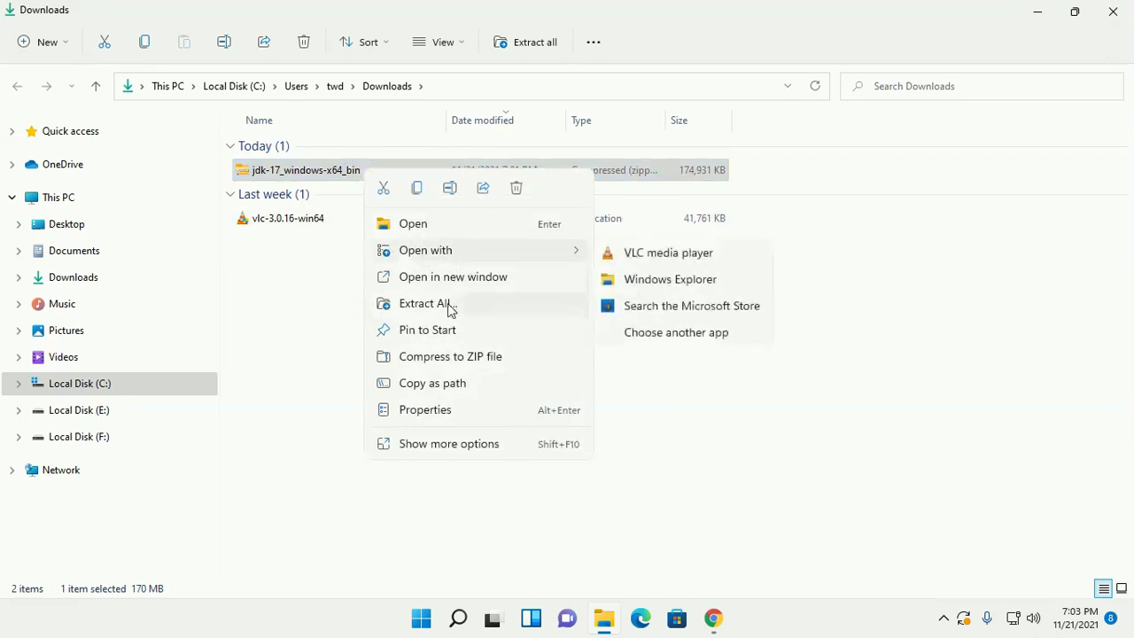
{"action": "left_click", "coordinate": [450, 305]}
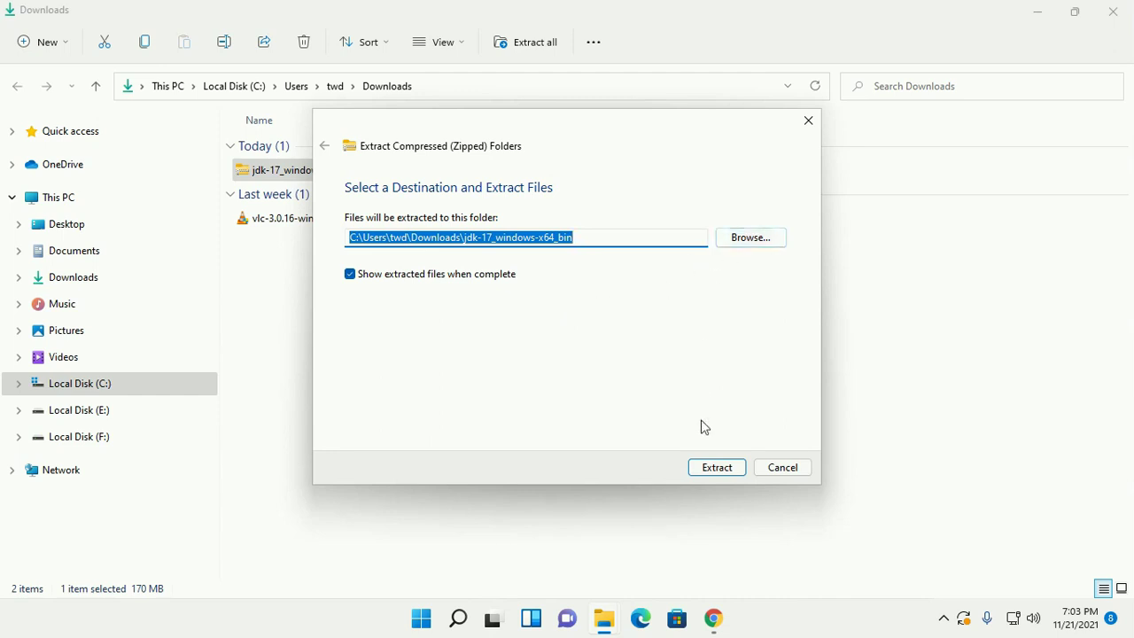
{"action": "left_click", "coordinate": [752, 239]}
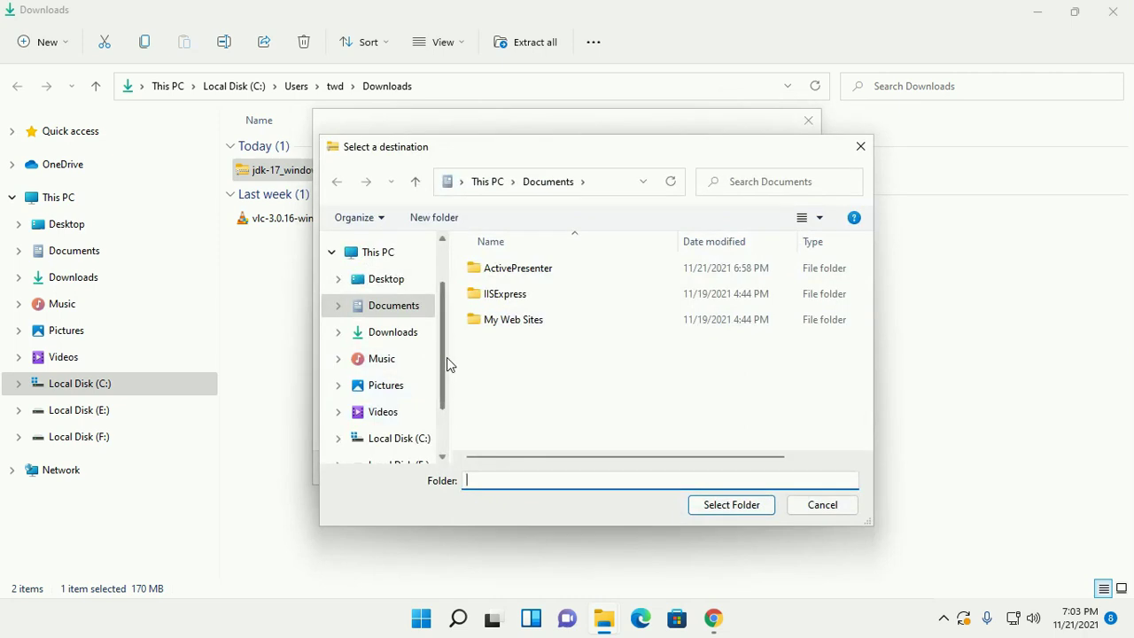
{"action": "scroll", "coordinate": [446, 357], "scroll_direction": "down", "scroll_amount": 1}
{"action": "left_click", "coordinate": [396, 356]}
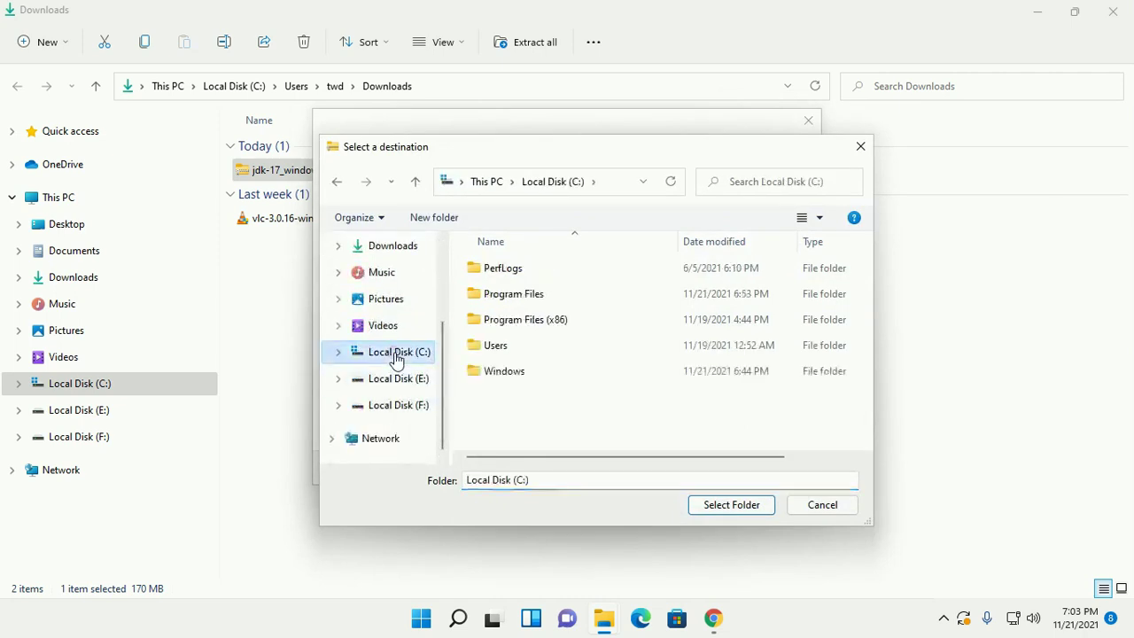
{"action": "double_click", "coordinate": [553, 294]}
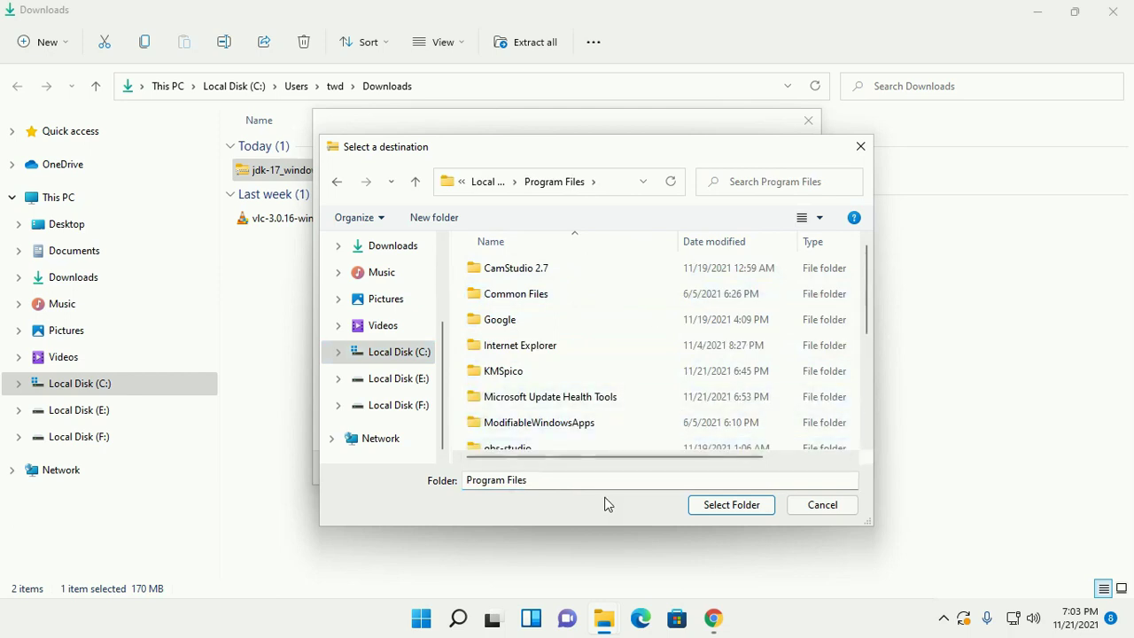
- Create a new folder named jdk inside Program Files, approving the permission prompt
{"action": "left_click", "coordinate": [432, 222]}
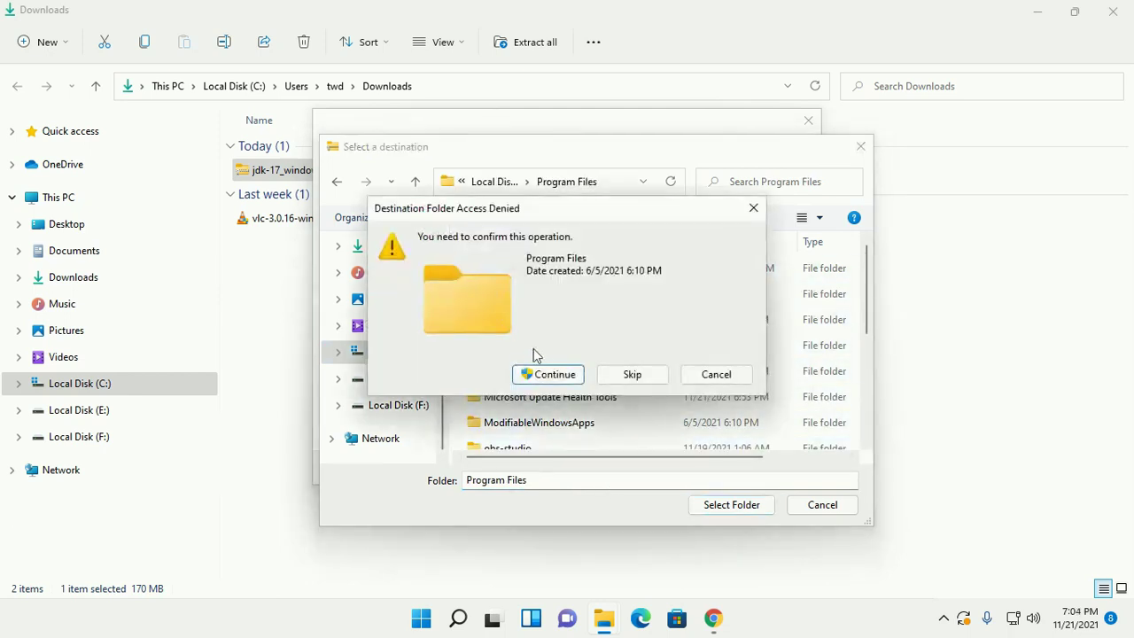
{"action": "left_click", "coordinate": [547, 374]}
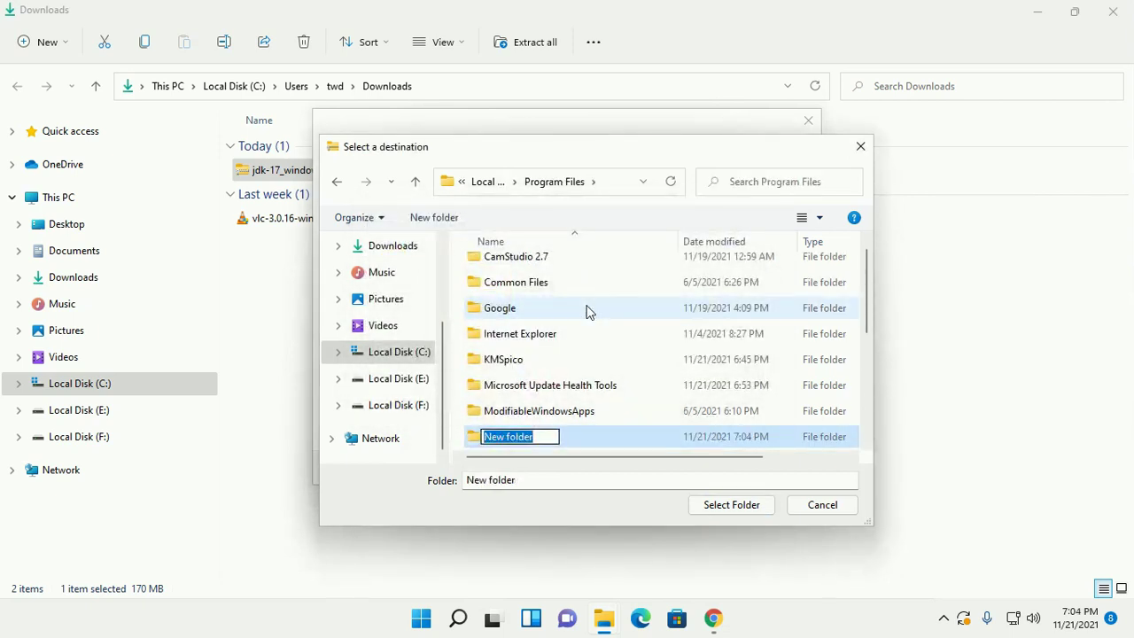
{"action": "type", "text": "jdk"}
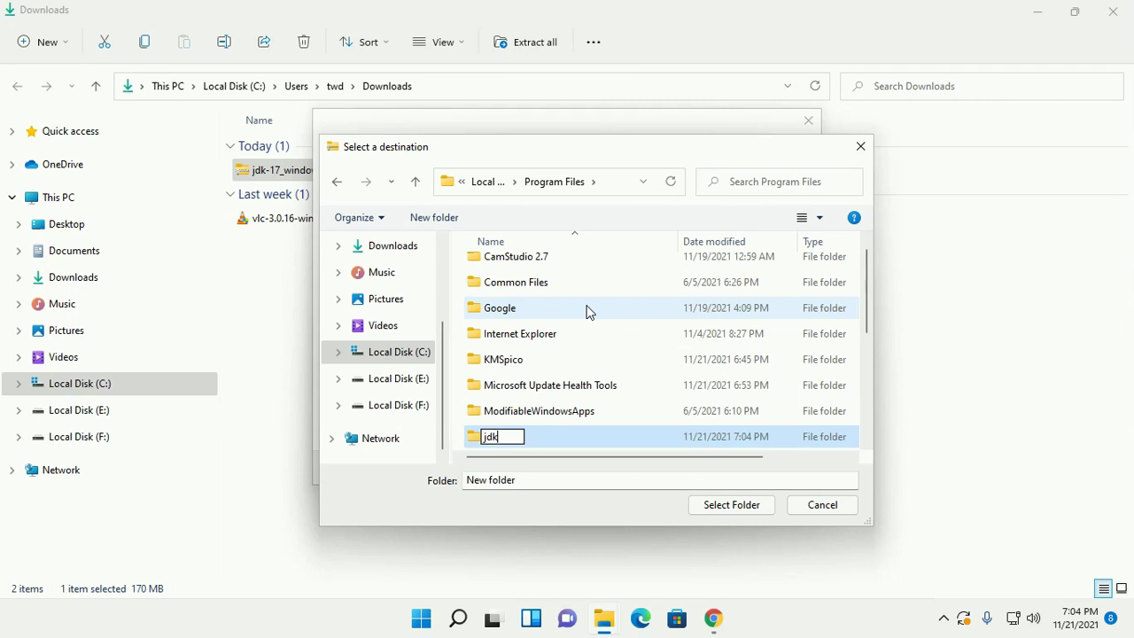
{"action": "key", "text": "Return"}
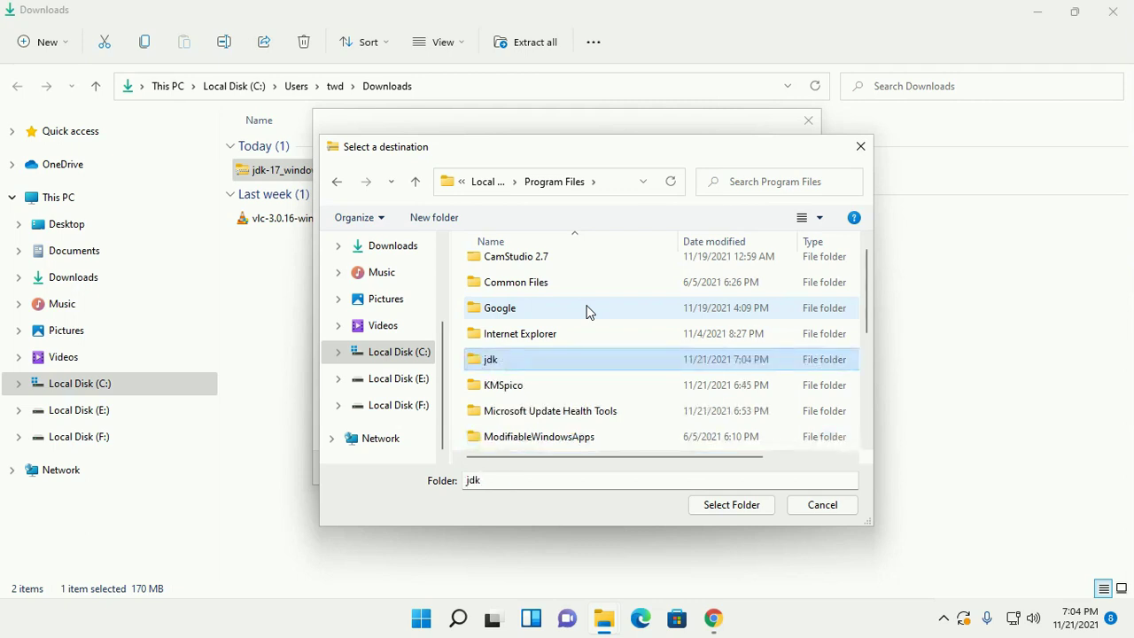
- Extract the JDK zip into C:\Program Files\jdk, approving the administrator prompt
{"action": "left_click", "coordinate": [732, 505]}
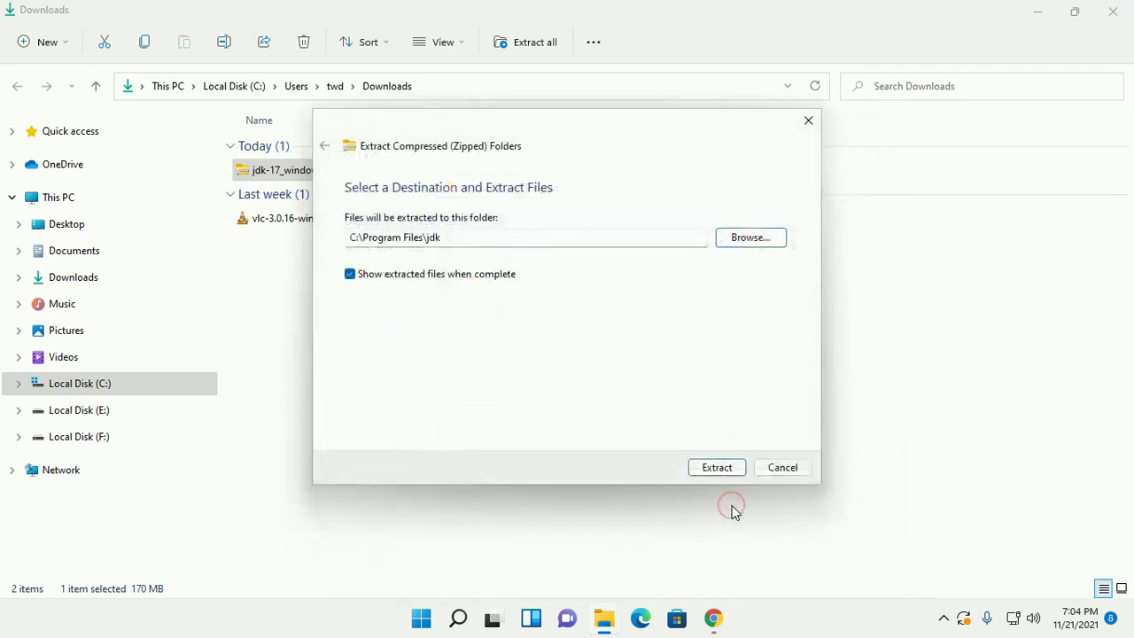
{"action": "left_click", "coordinate": [716, 469]}
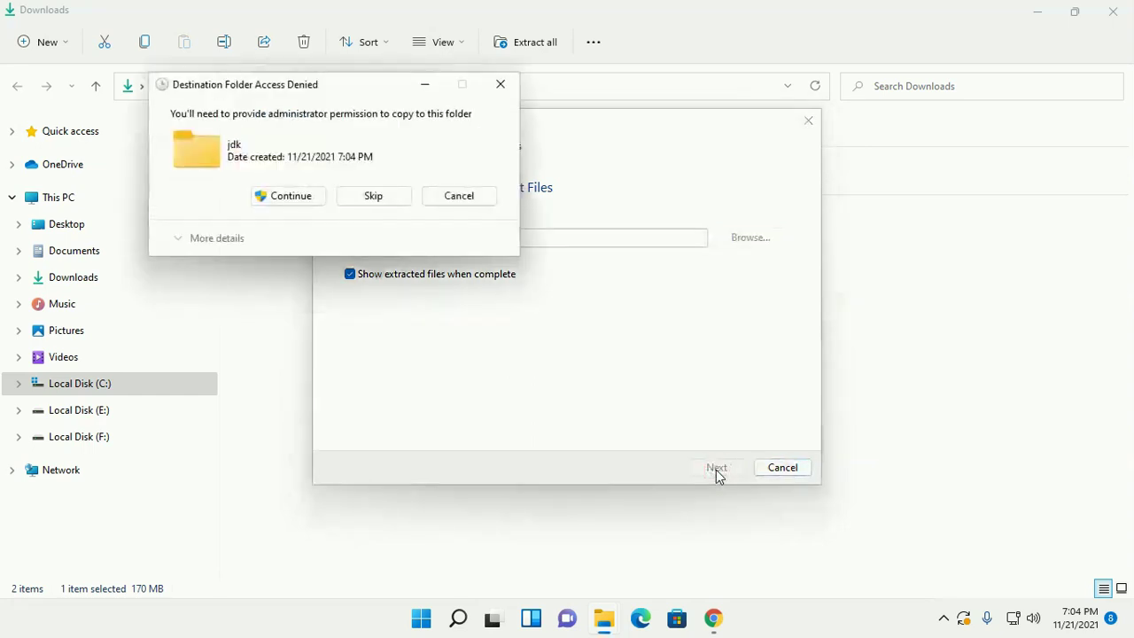
{"action": "left_click", "coordinate": [272, 197]}
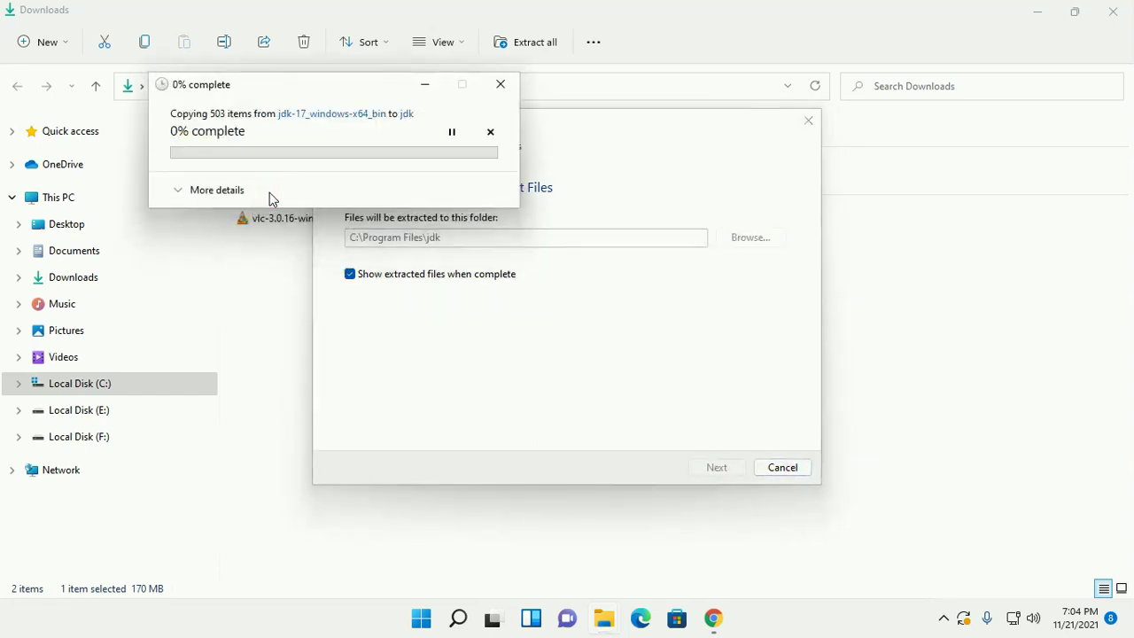
{"action": "left_click_drag", "start_coordinate": [338, 89], "coordinate": [542, 288]}
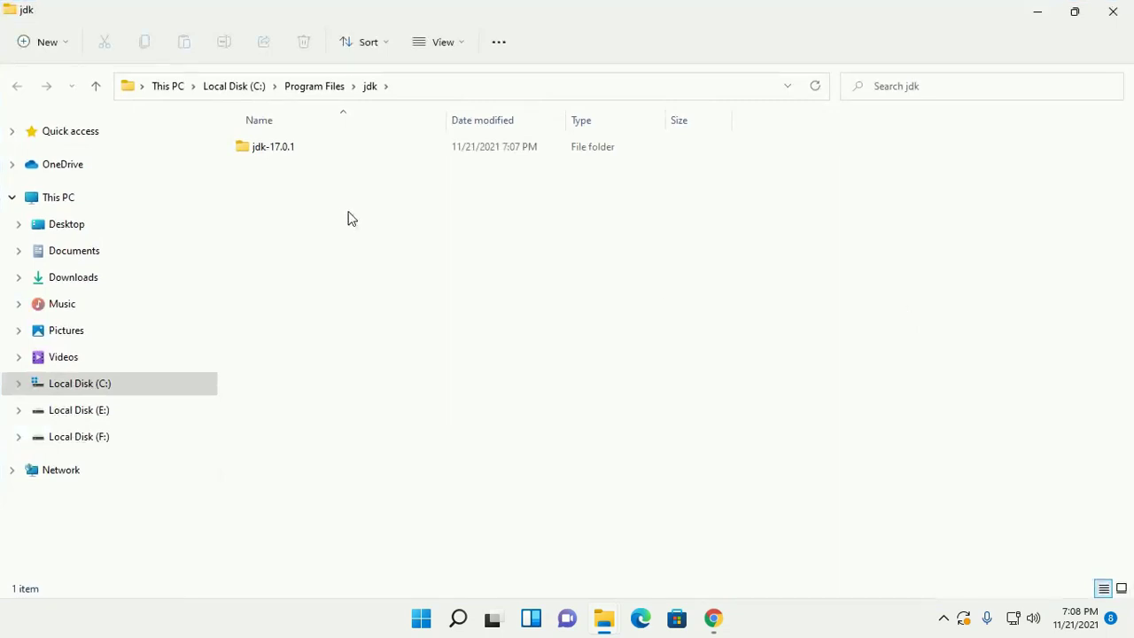
- Move the jdk-17.0.1 folder directly into C:\Program Files with administrator approval
{"action": "right_click", "coordinate": [311, 157]}
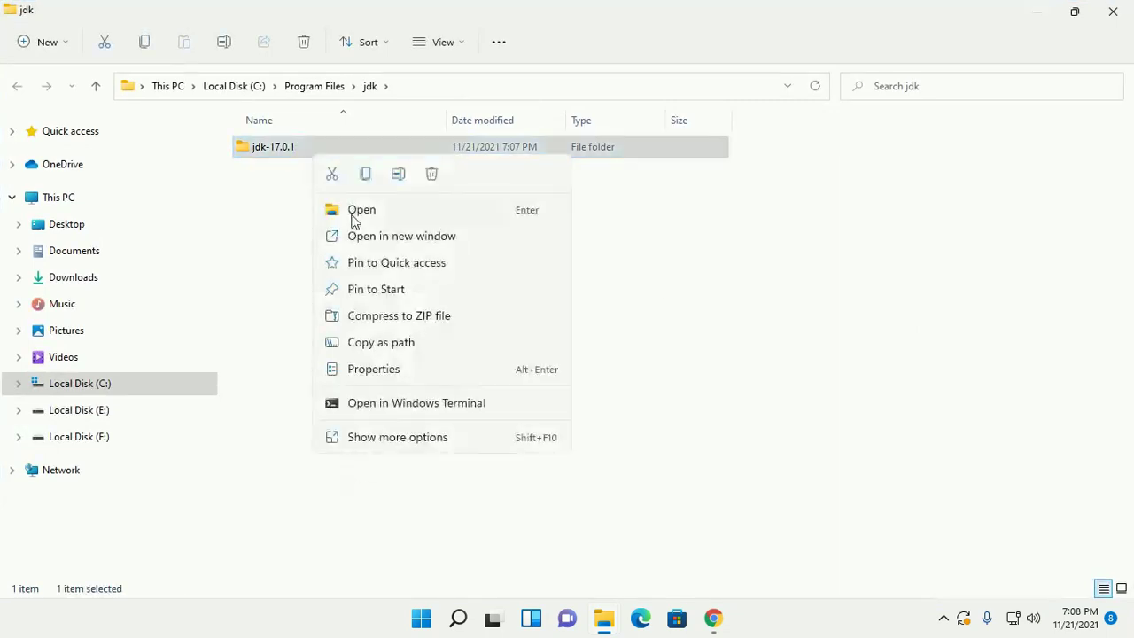
{"action": "left_click", "coordinate": [392, 440]}
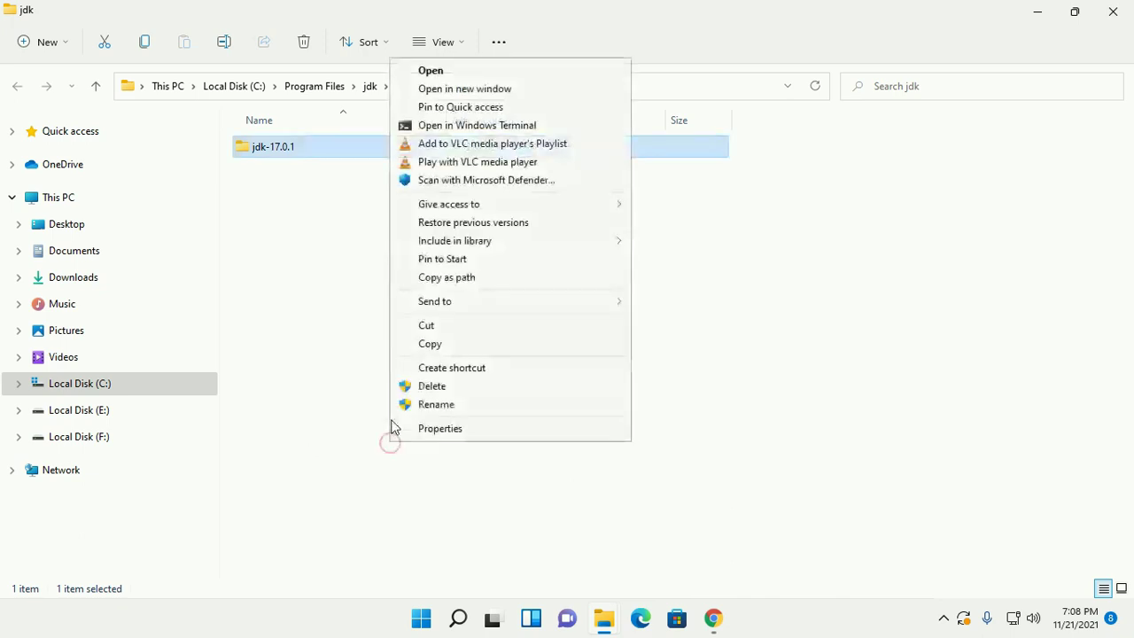
{"action": "left_click", "coordinate": [454, 327]}
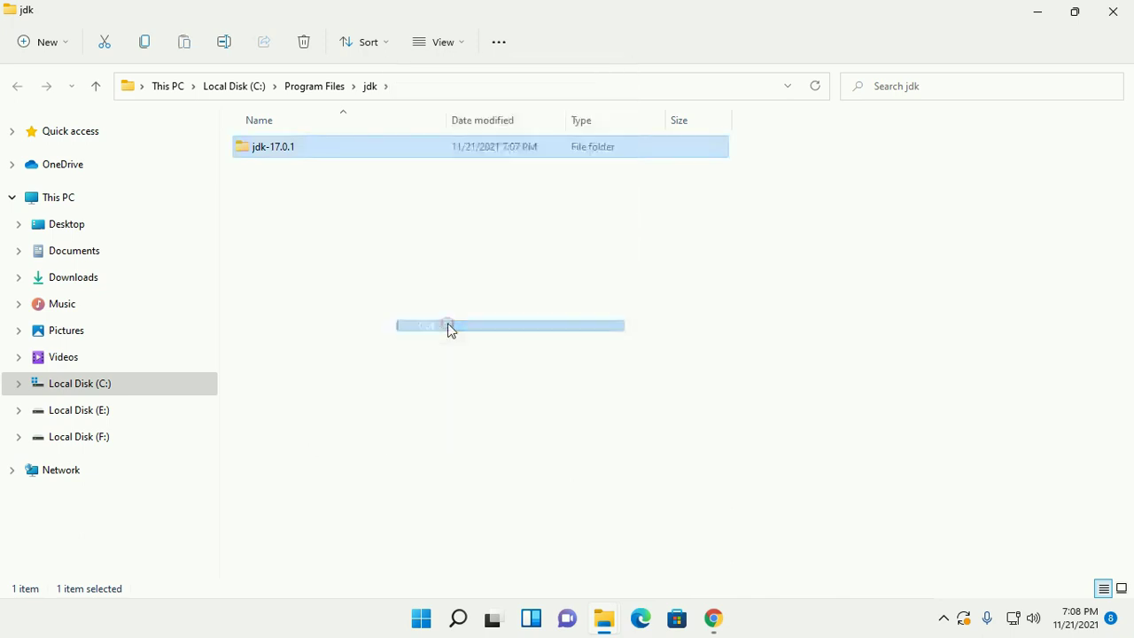
{"action": "left_click", "coordinate": [327, 92]}
{"action": "right_click", "coordinate": [816, 249]}
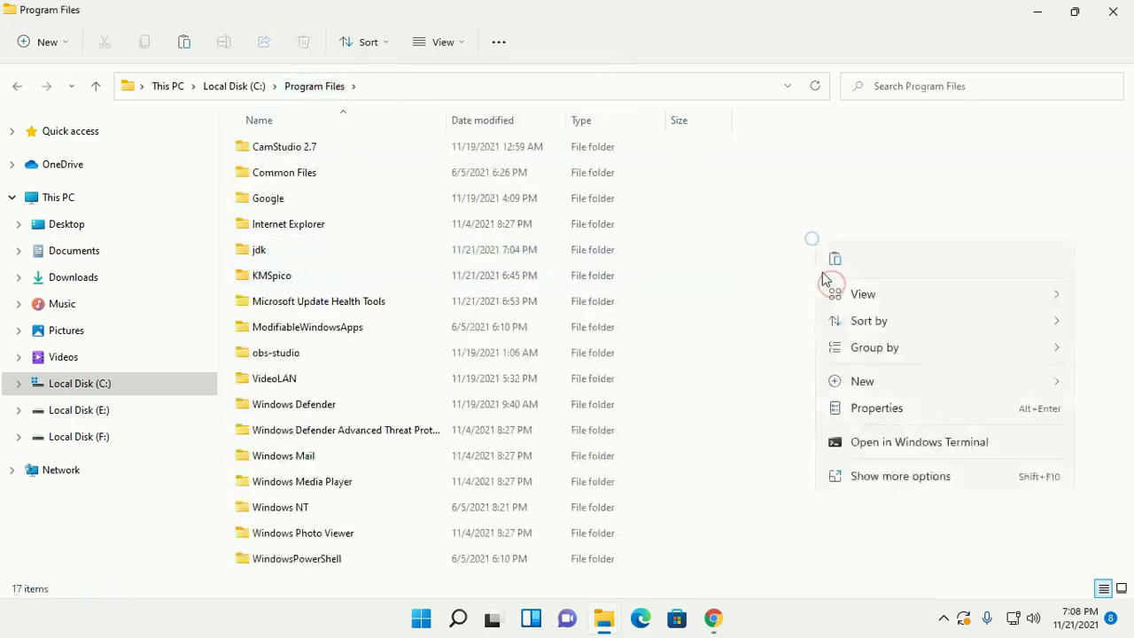
{"action": "left_click", "coordinate": [901, 478]}
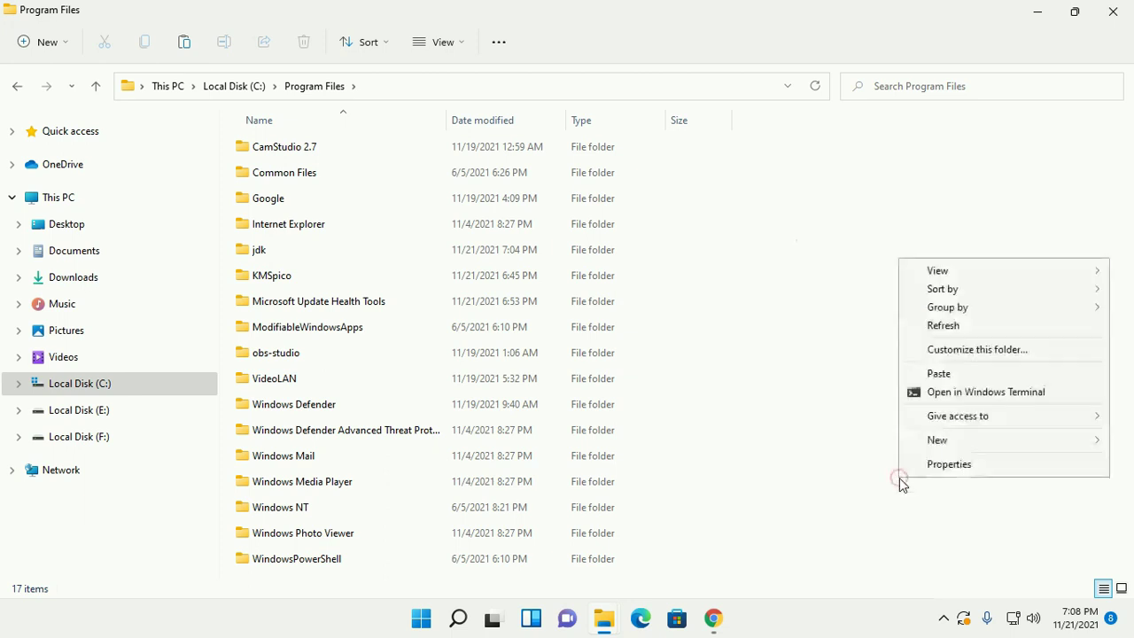
{"action": "left_click", "coordinate": [957, 376]}
{"action": "left_click", "coordinate": [526, 195]}
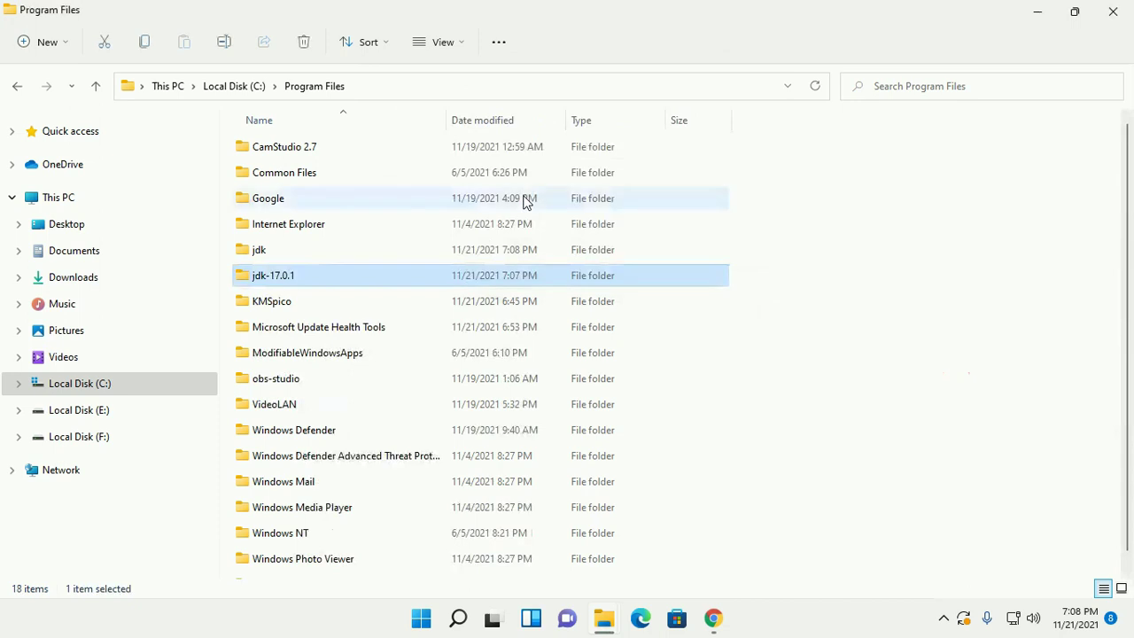
- Permanently delete the old, now-empty jdk folder from Program Files
{"action": "left_click", "coordinate": [268, 251]}
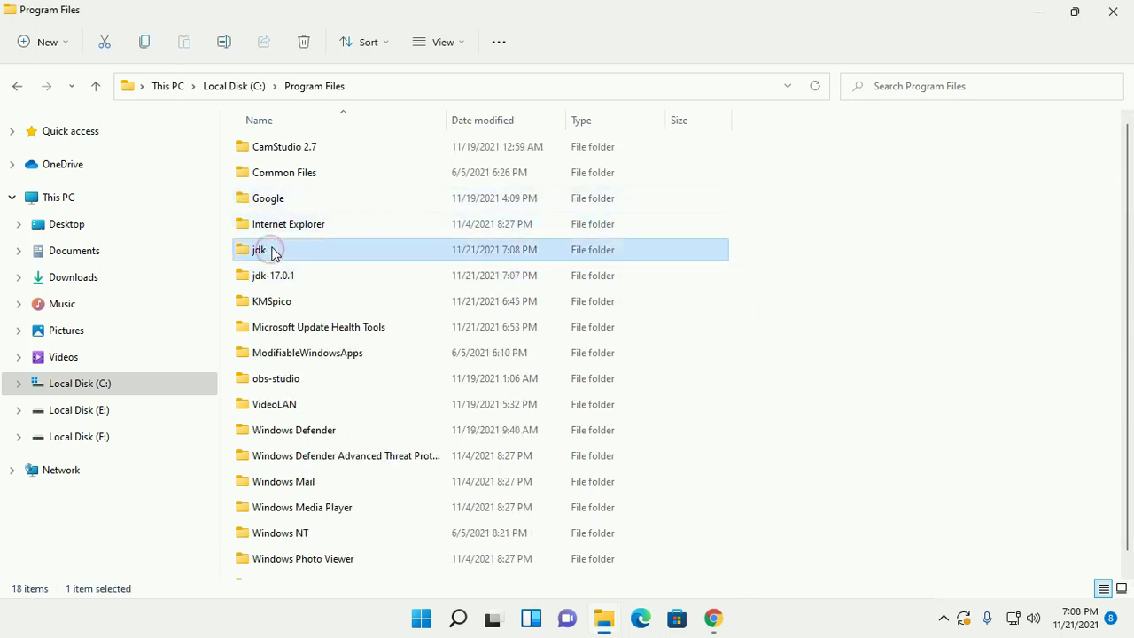
{"action": "key", "text": "shift+Delete"}
{"action": "key", "text": "Return"}
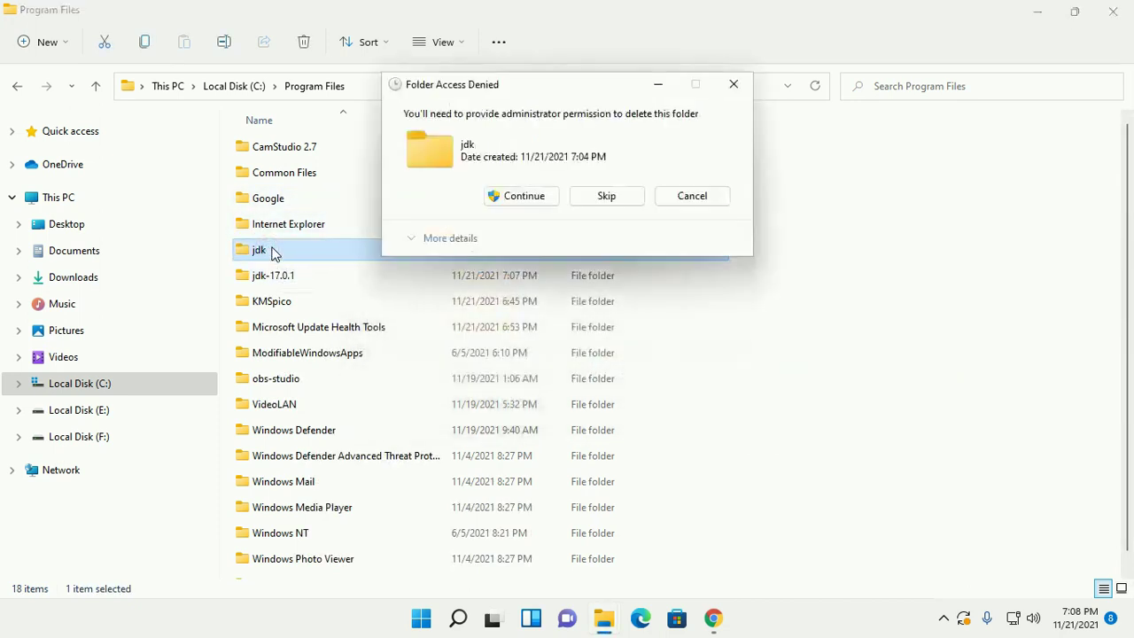
{"action": "left_click", "coordinate": [541, 198]}
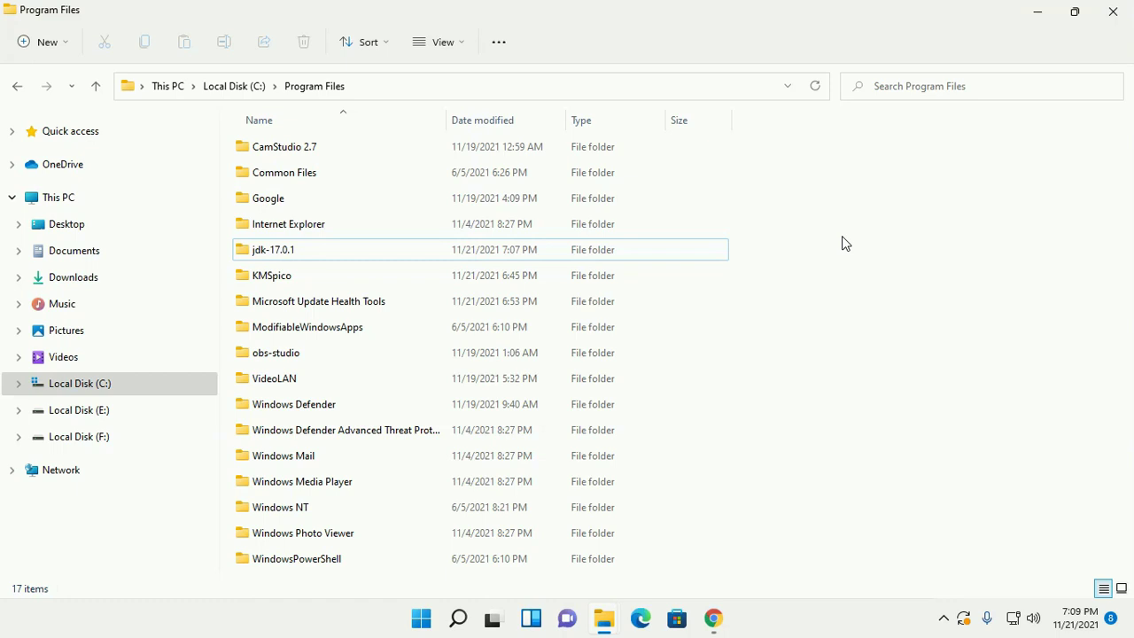
- Open C:\Program Files\jdk-17.0.1\bin and copy its full path from the address bar
{"action": "double_click", "coordinate": [308, 251]}
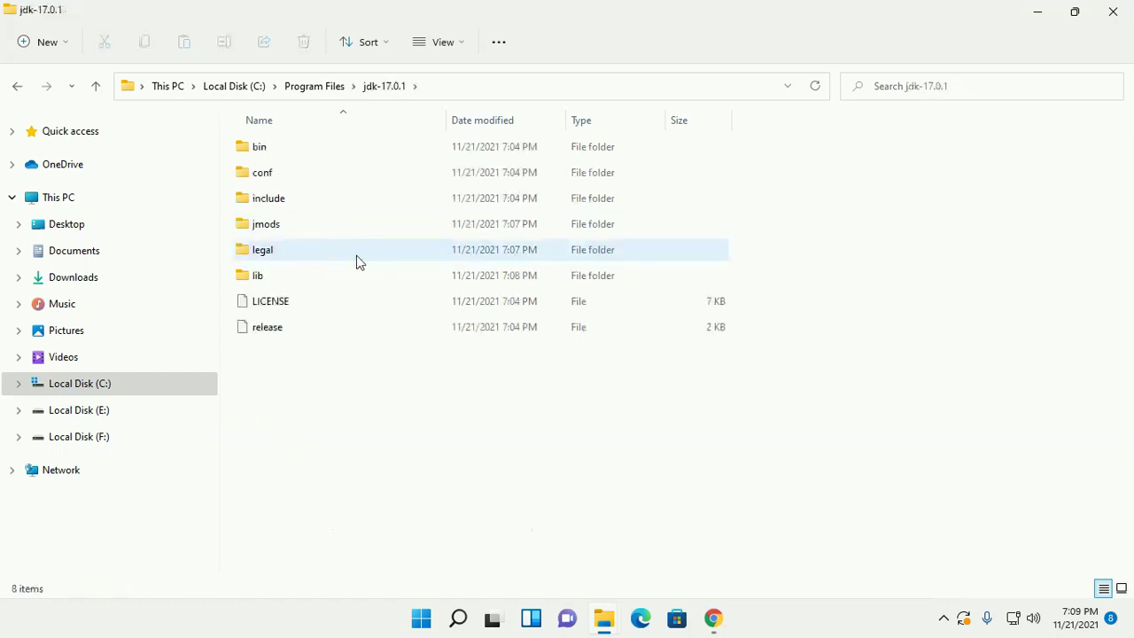
{"action": "double_click", "coordinate": [280, 148]}
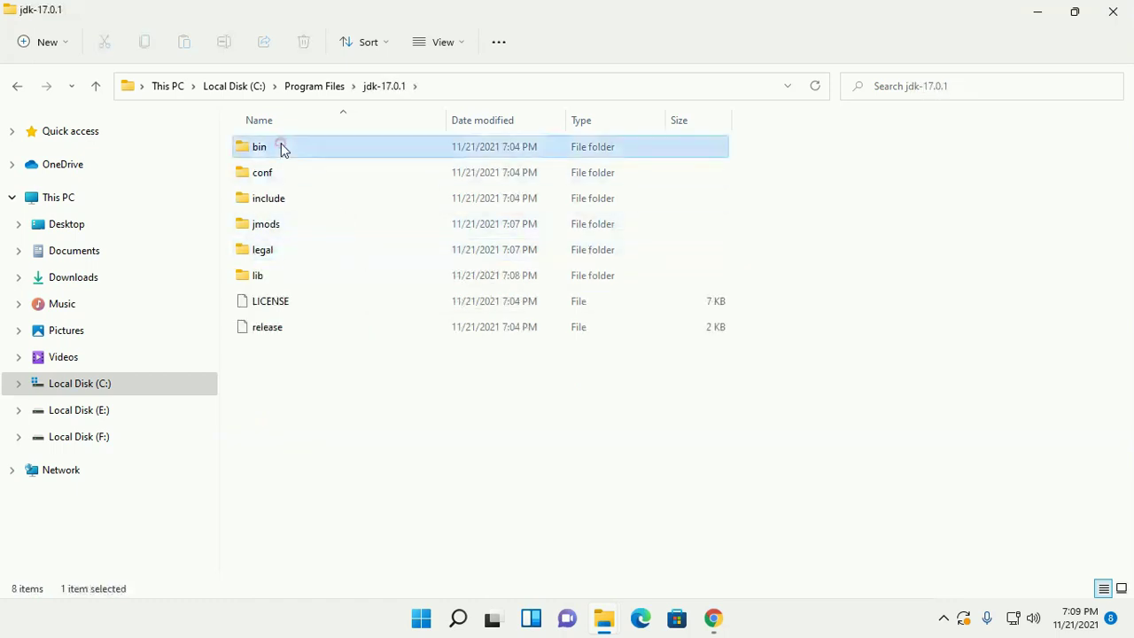
{"action": "left_click", "coordinate": [581, 92]}
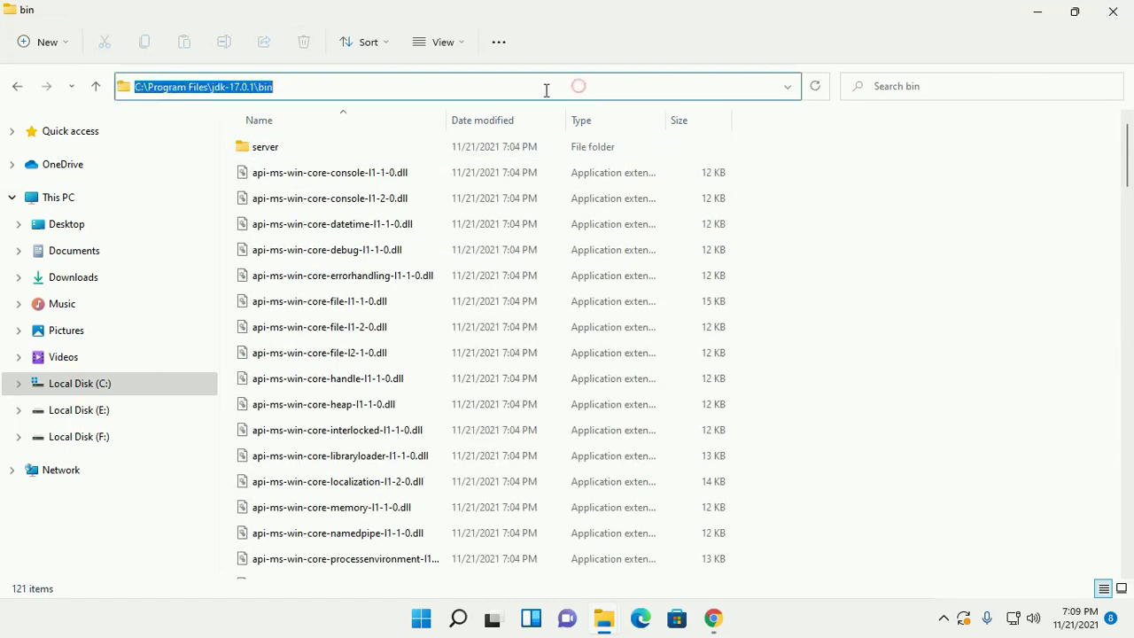
{"action": "double_click", "coordinate": [301, 84]}
{"action": "left_click_drag", "start_coordinate": [301, 84], "coordinate": [128, 78]}
{"action": "key", "text": "ctrl+c"}
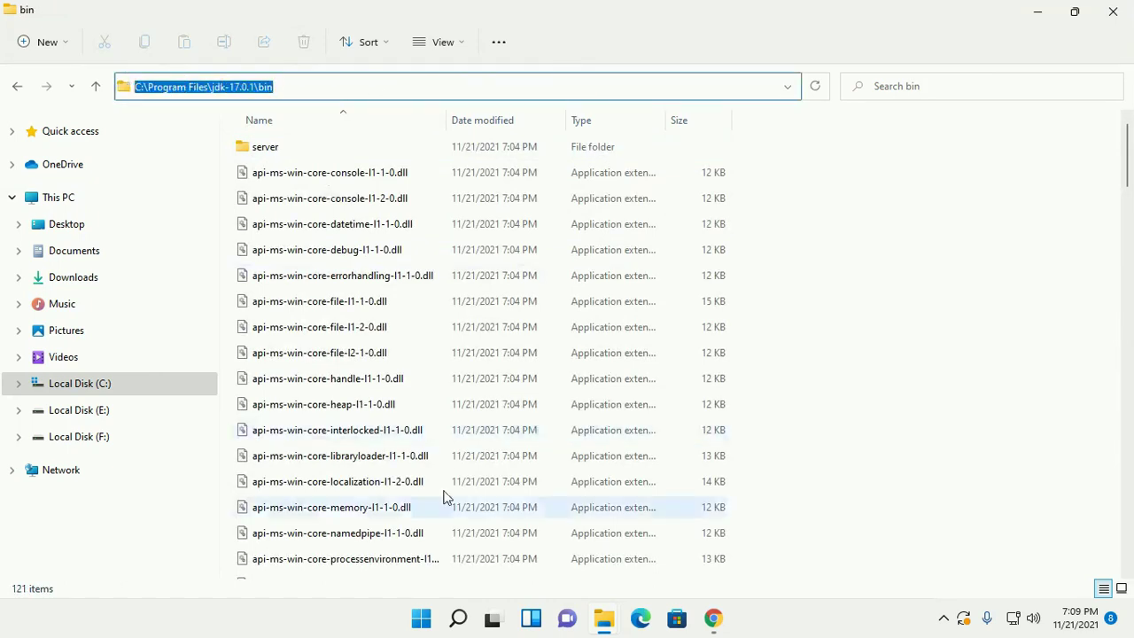
{"action": "left_click", "coordinate": [421, 620]}
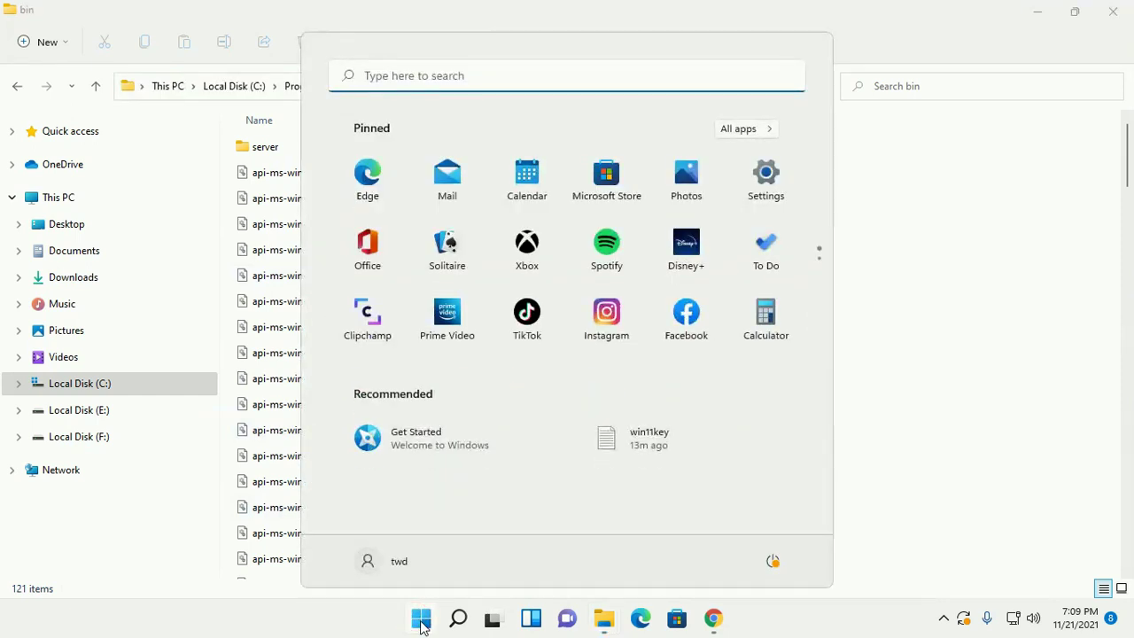
- Search 'con' to launch Control Panel, then go to System and Security > System
{"action": "type", "text": "con"}
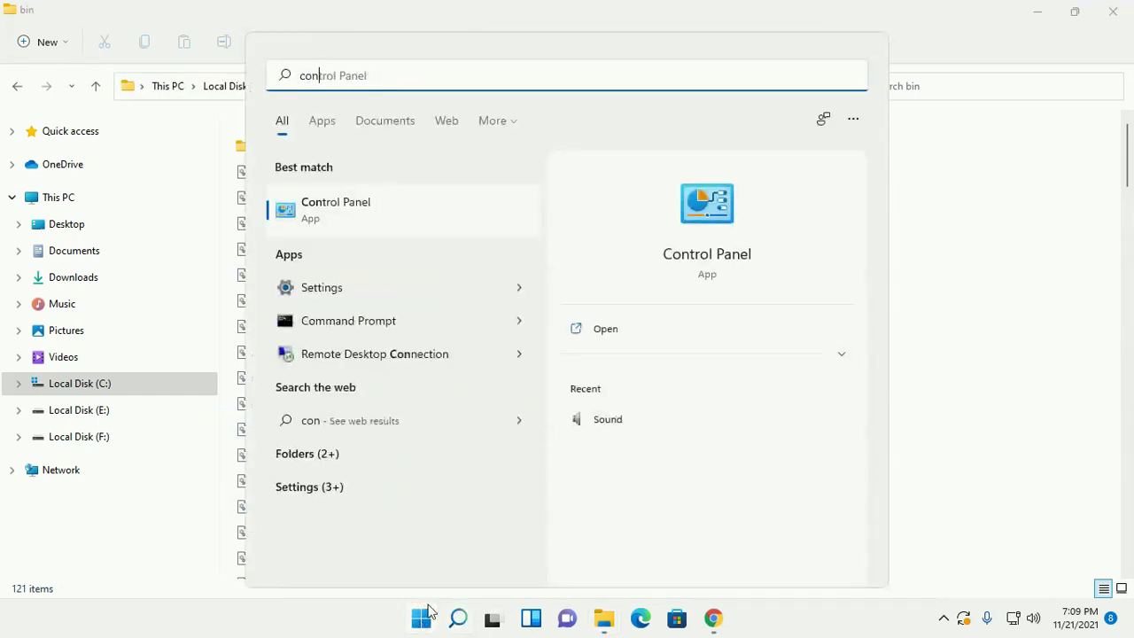
{"action": "left_click", "coordinate": [707, 218]}
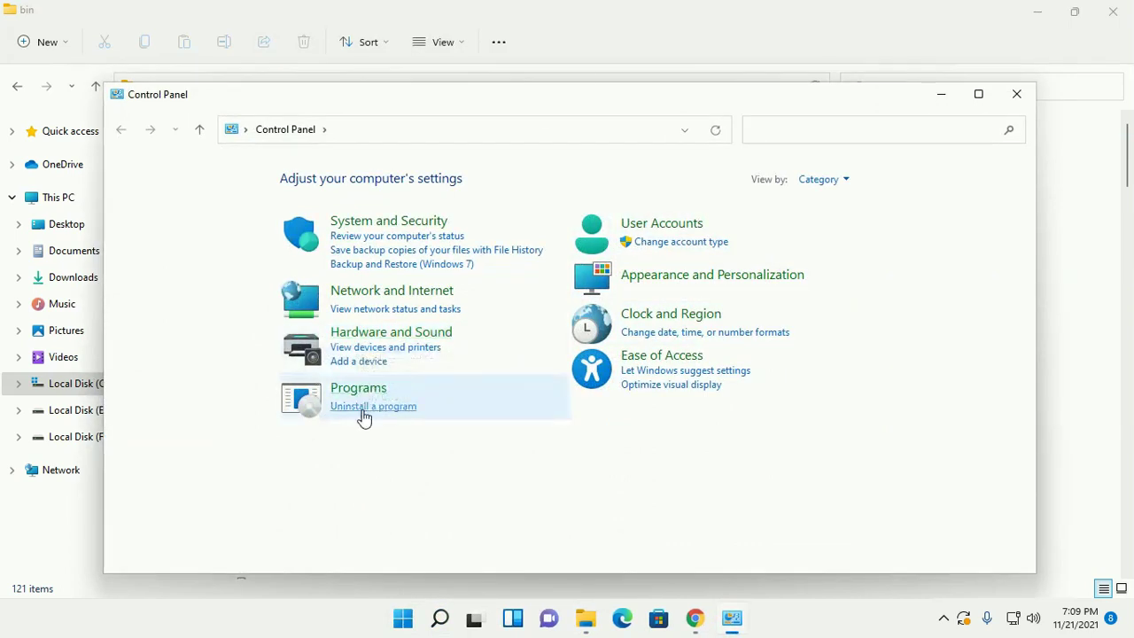
{"action": "left_click", "coordinate": [367, 222]}
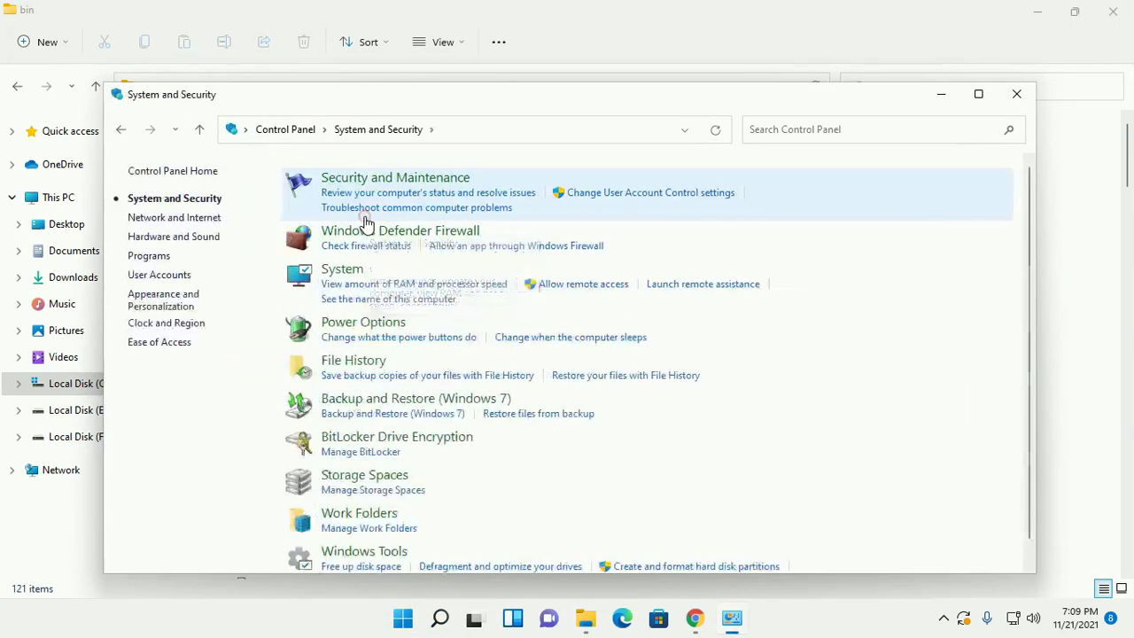
{"action": "left_click", "coordinate": [344, 270]}
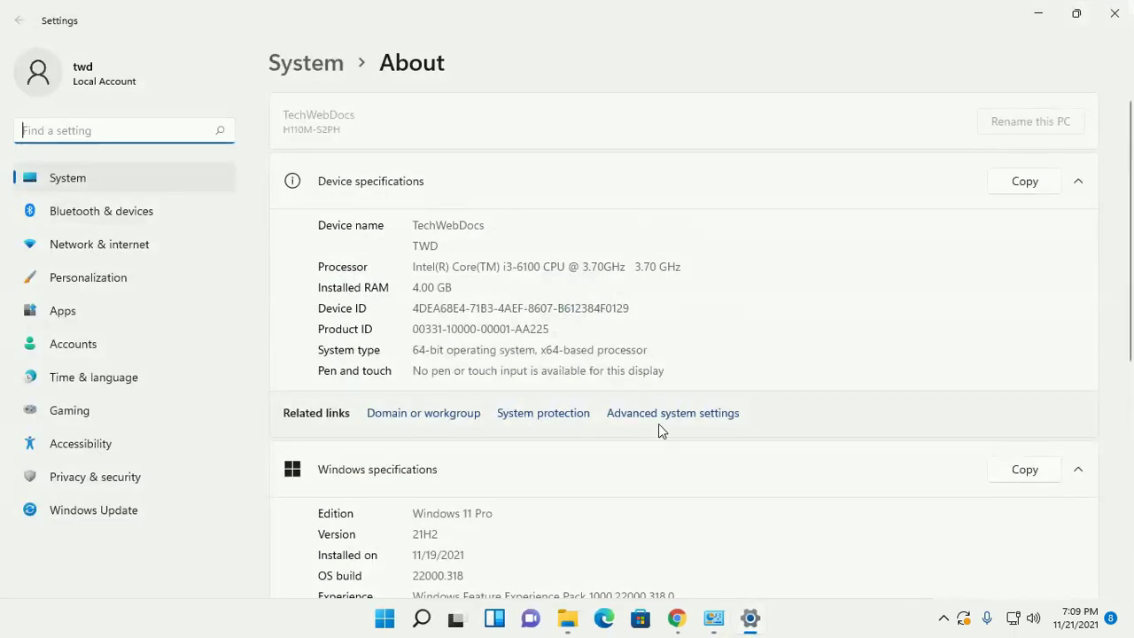
- Open Environment Variables via Advanced system settings and move the dialog up-left
{"action": "left_click", "coordinate": [657, 417]}
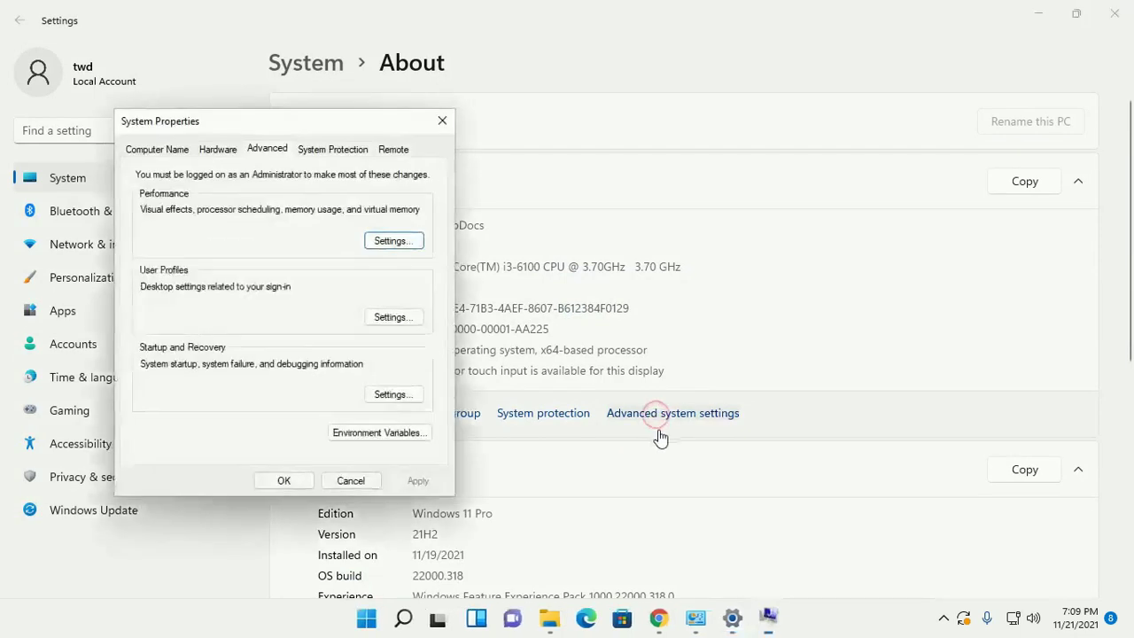
{"action": "left_click", "coordinate": [396, 441]}
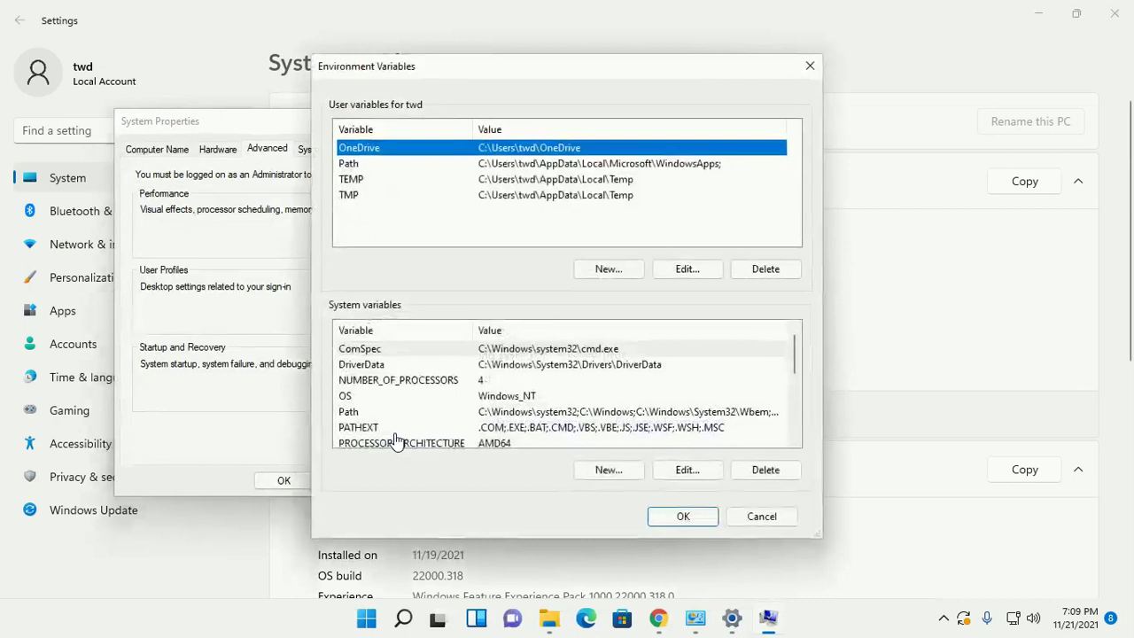
{"action": "left_click_drag", "start_coordinate": [546, 75], "coordinate": [528, 48]}
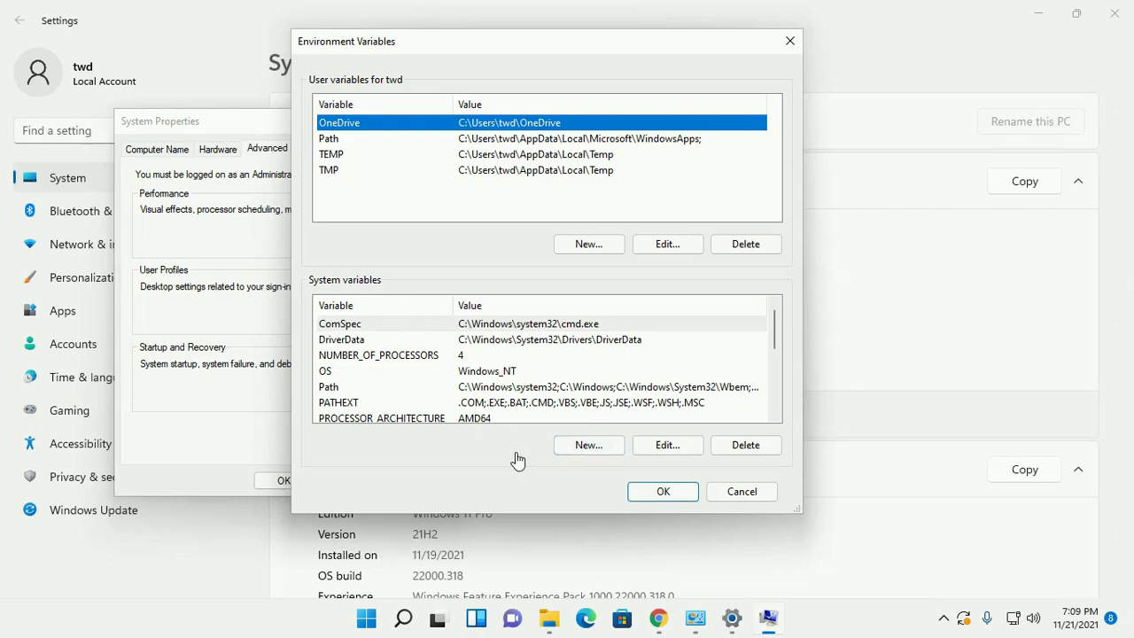
- Add system variable JAVA_HOME = C:\Program Files\jdk-17.0.1\ by pasting the bin path and trimming 'bin'
{"action": "left_click", "coordinate": [588, 445]}
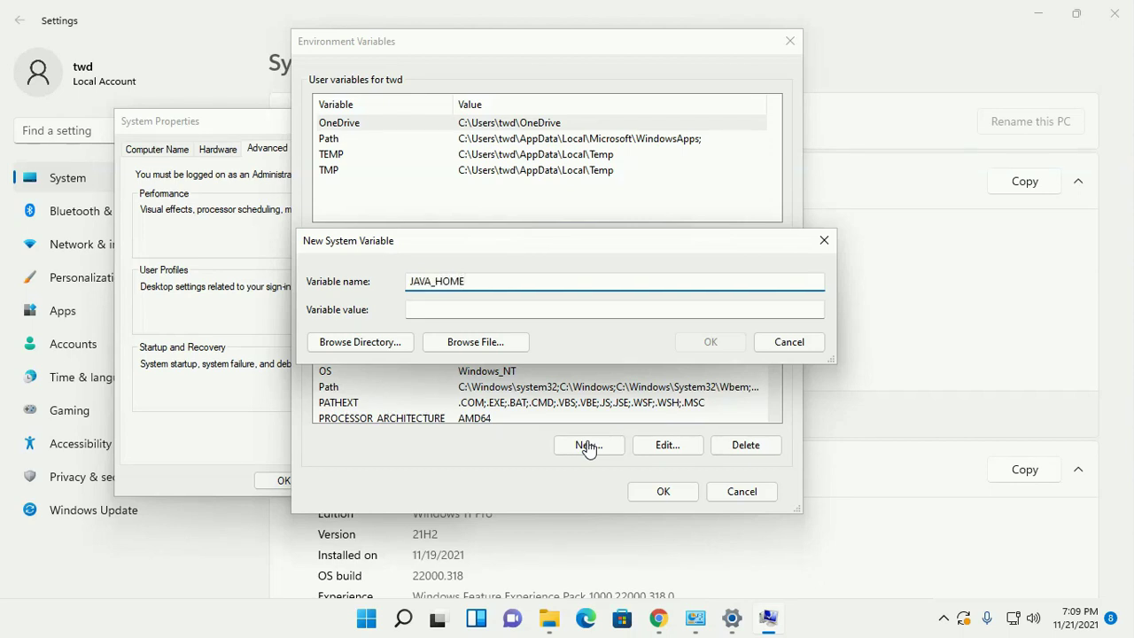
{"action": "left_click", "coordinate": [527, 316]}
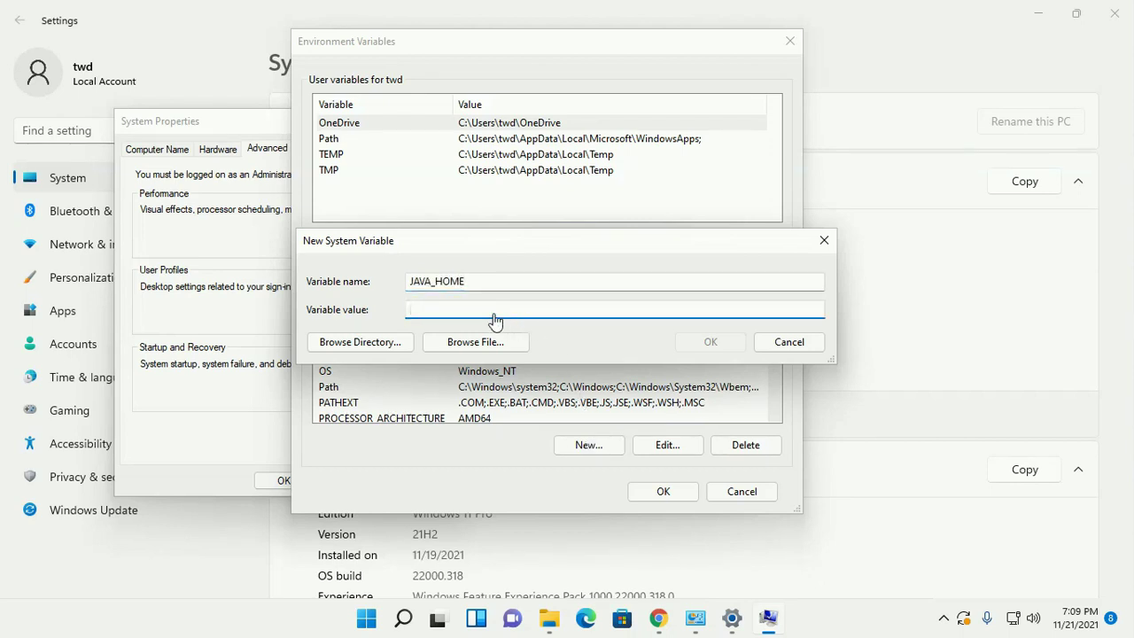
{"action": "key", "text": "ctrl+v"}
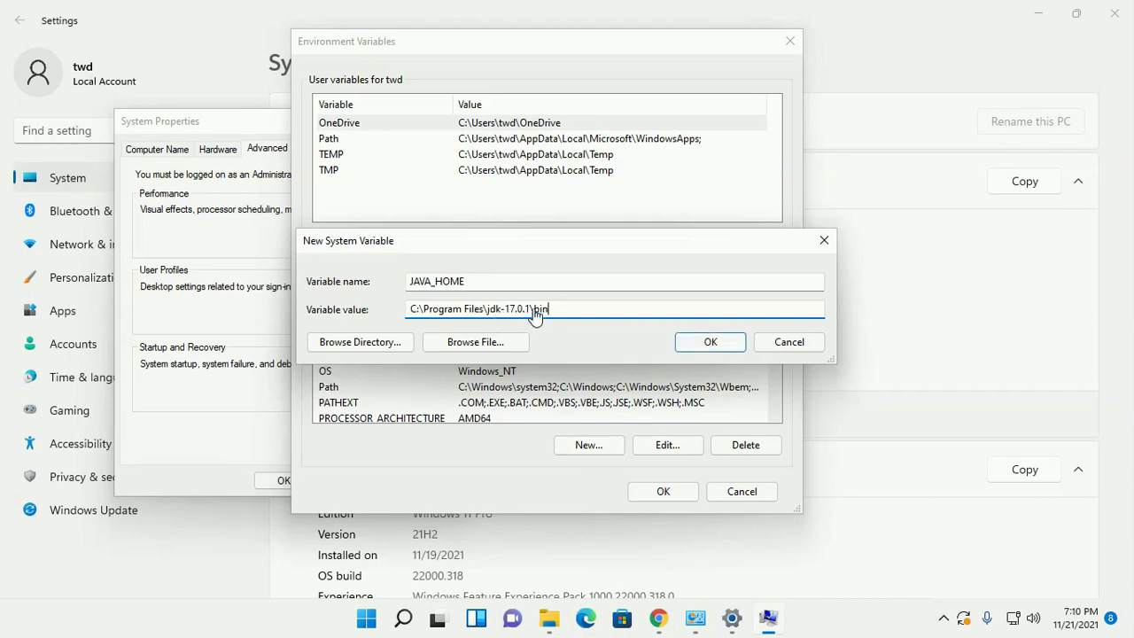
{"action": "left_click_drag", "start_coordinate": [557, 316], "coordinate": [535, 315]}
{"action": "key", "text": "BackSpace"}
{"action": "left_click_drag", "start_coordinate": [550, 312], "coordinate": [410, 307]}
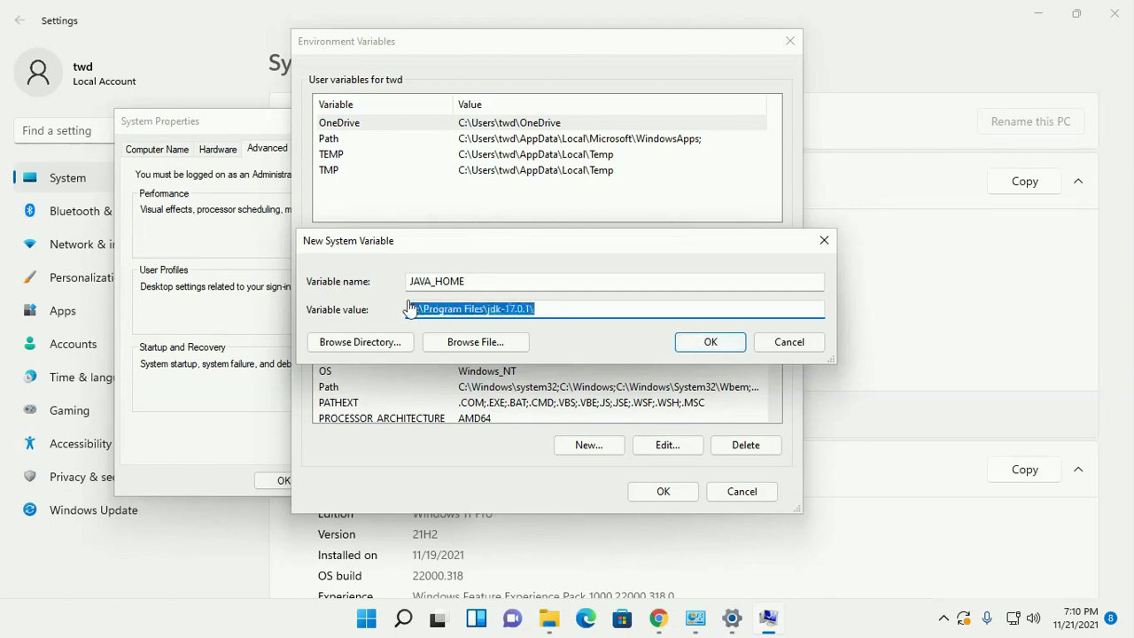
{"action": "left_click", "coordinate": [709, 343]}
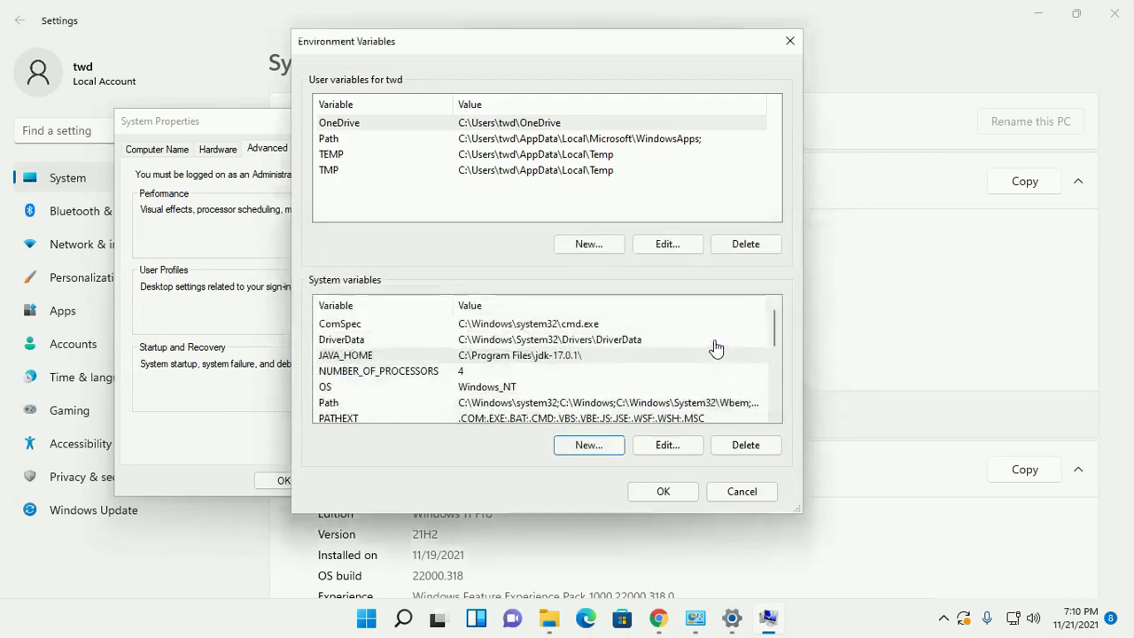
- Add %JAVA_HOME%\bin as a new entry in the system Path variable, fixing the typed text before saving
{"action": "left_click", "coordinate": [328, 404]}
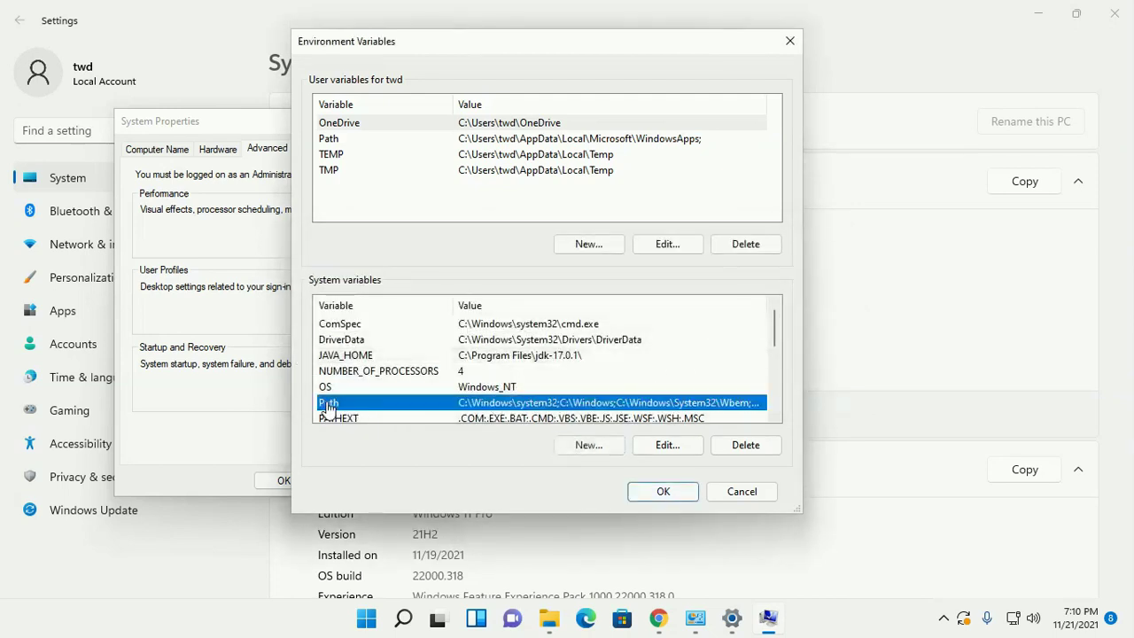
{"action": "left_click", "coordinate": [664, 446]}
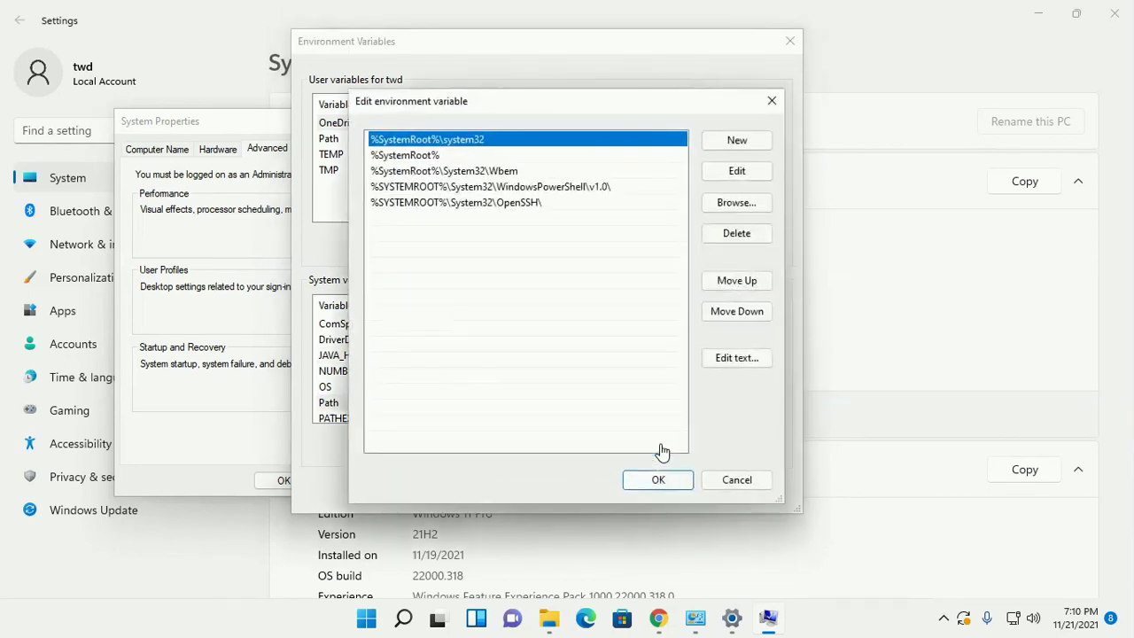
{"action": "left_click", "coordinate": [724, 144]}
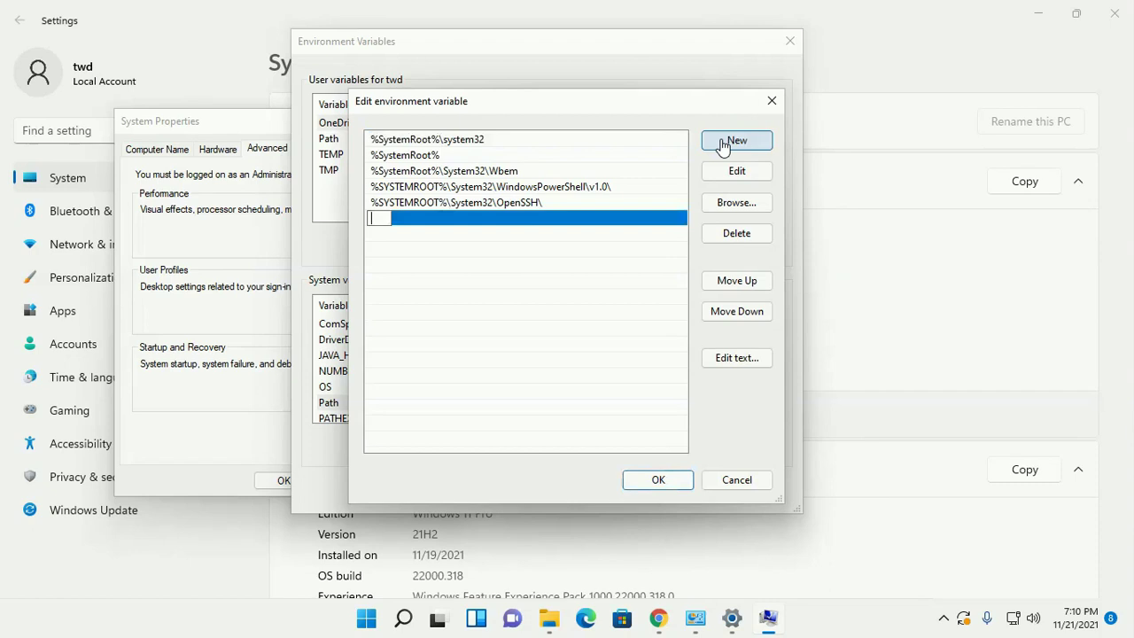
{"action": "type", "text": "%%JAVA"}
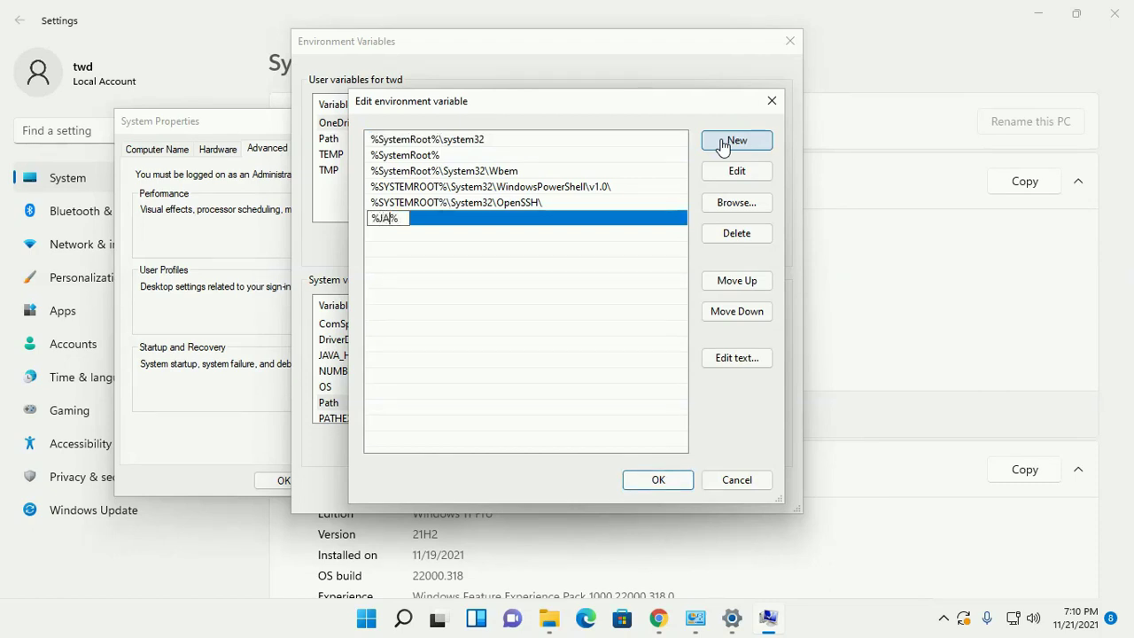
{"action": "type", "text": "_HOME"}
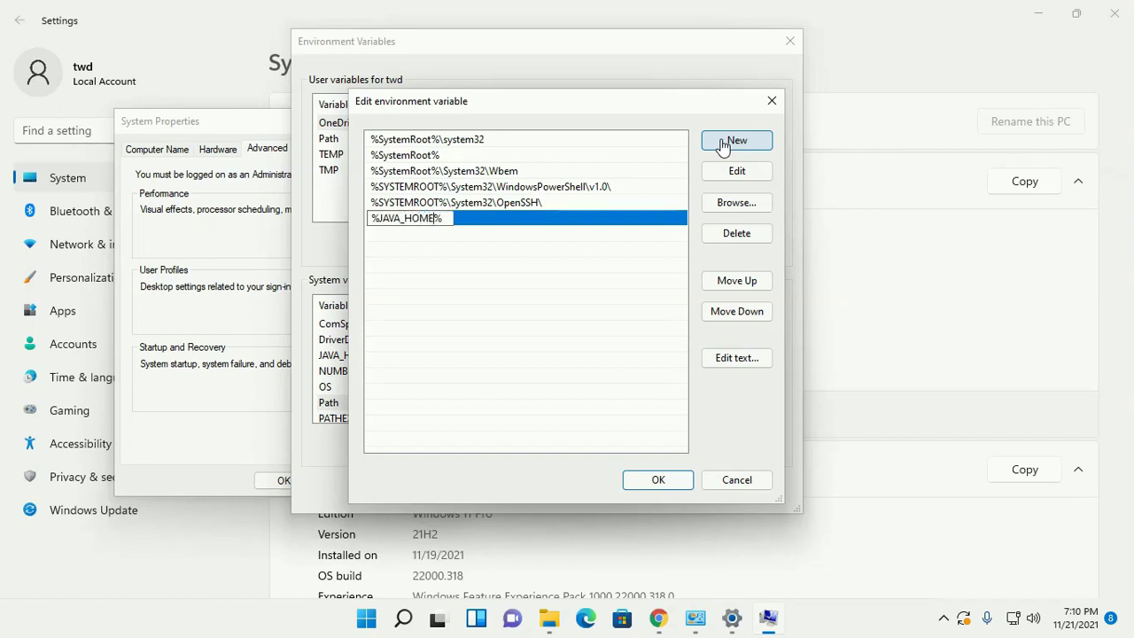
{"action": "type", "text": "\bin"}
{"action": "key", "text": "Left"}
{"action": "key", "text": "Left"}
{"action": "key", "text": "Left"}
{"action": "key", "text": "BackSpace"}
{"action": "left_click", "coordinate": [657, 480]}
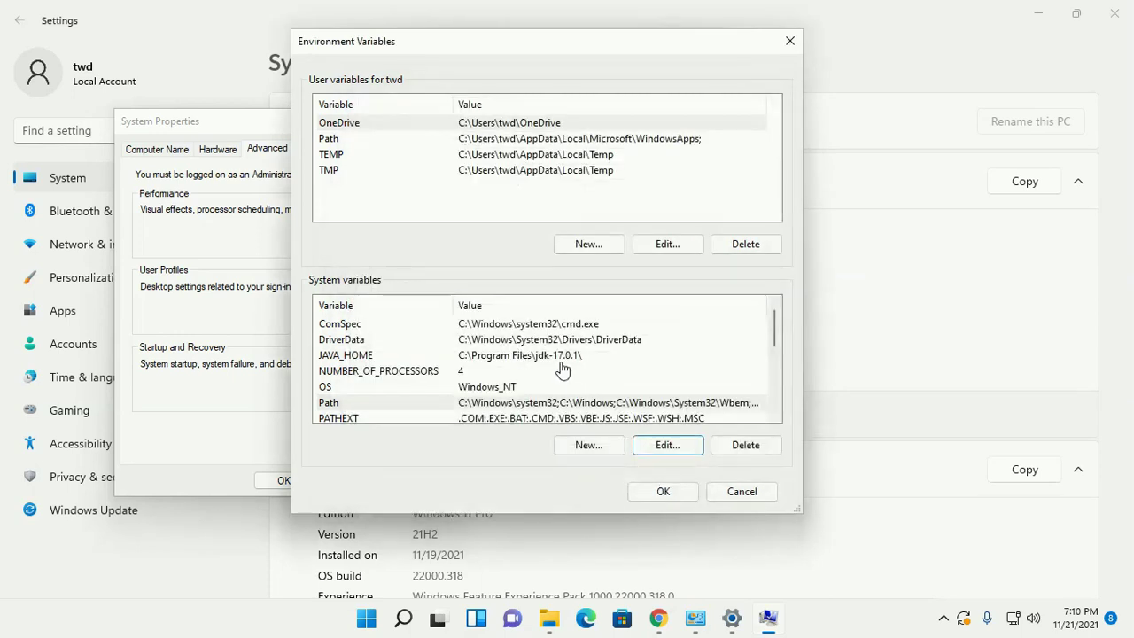
- Remove the trailing backslash so JAVA_HOME reads C:\Program Files\jdk-17.0.1
{"action": "left_click", "coordinate": [561, 358]}
{"action": "left_click", "coordinate": [667, 445]}
{"action": "left_click", "coordinate": [555, 312]}
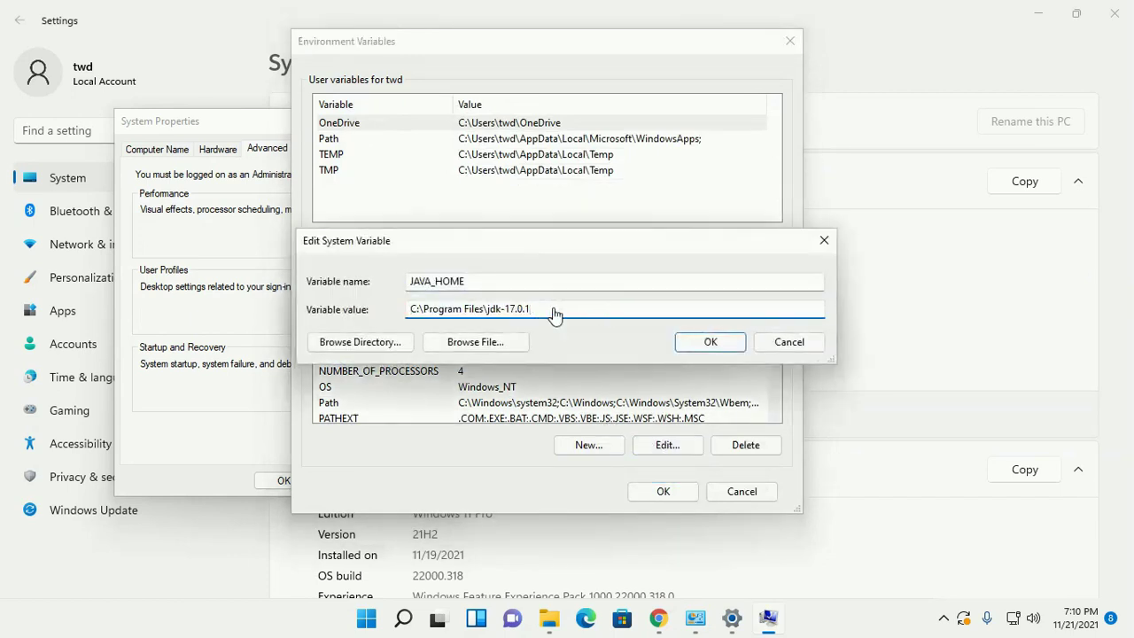
{"action": "left_click", "coordinate": [701, 344]}
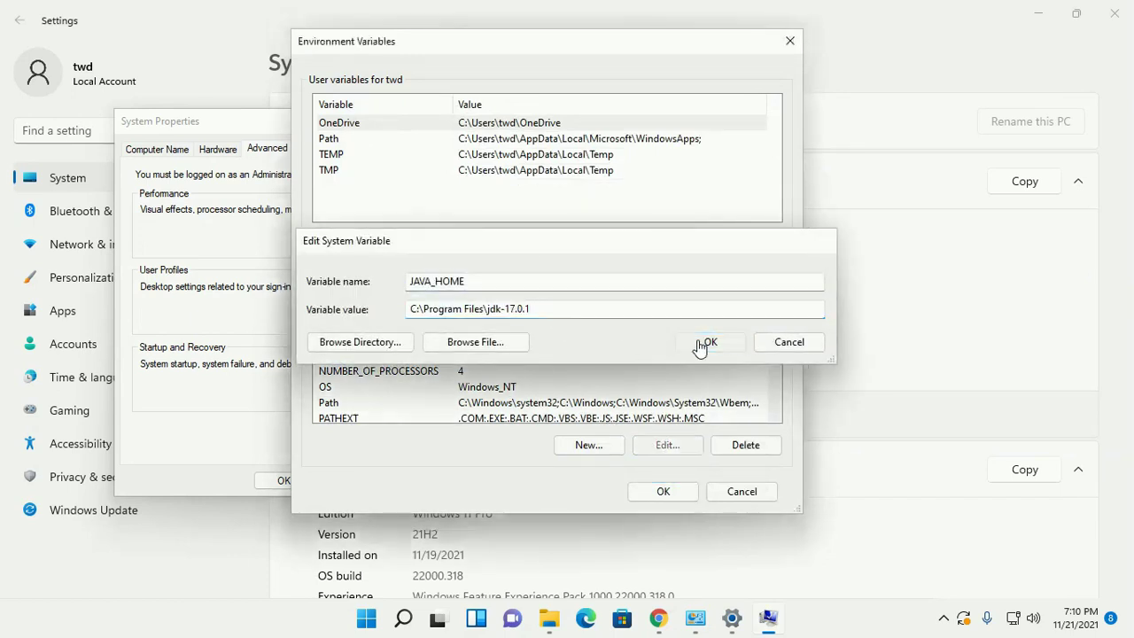
- Recheck the %JAVA_HOME%\bin Path entry, then save and close Environment Variables
{"action": "left_click", "coordinate": [529, 406]}
{"action": "left_click", "coordinate": [656, 446]}
{"action": "left_click", "coordinate": [441, 220]}
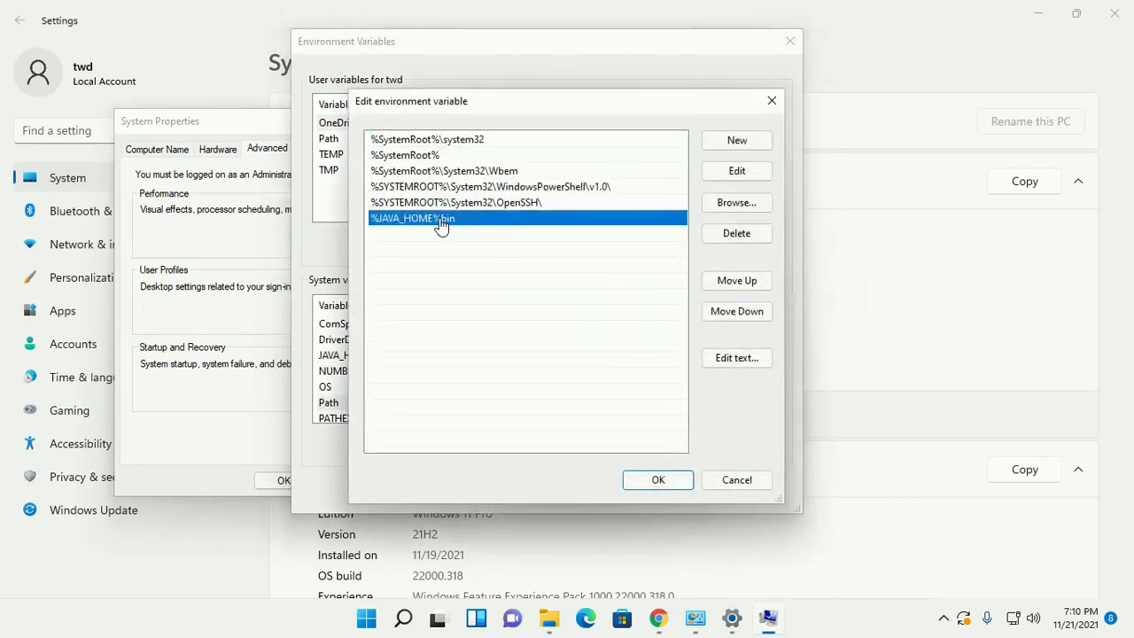
{"action": "left_click", "coordinate": [722, 171]}
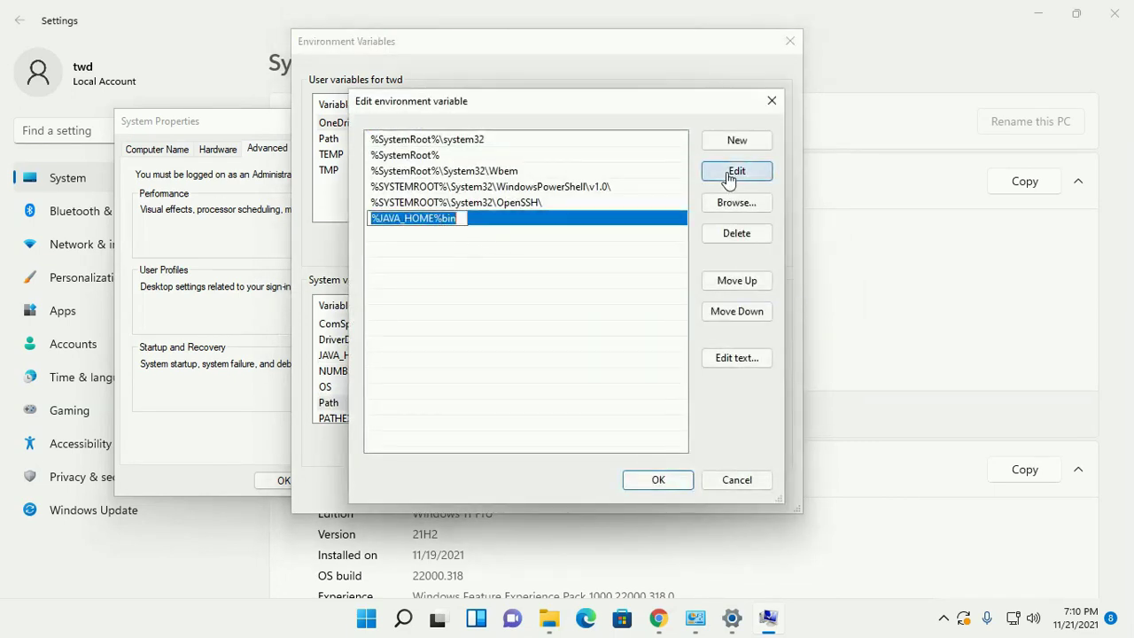
{"action": "left_click", "coordinate": [445, 221]}
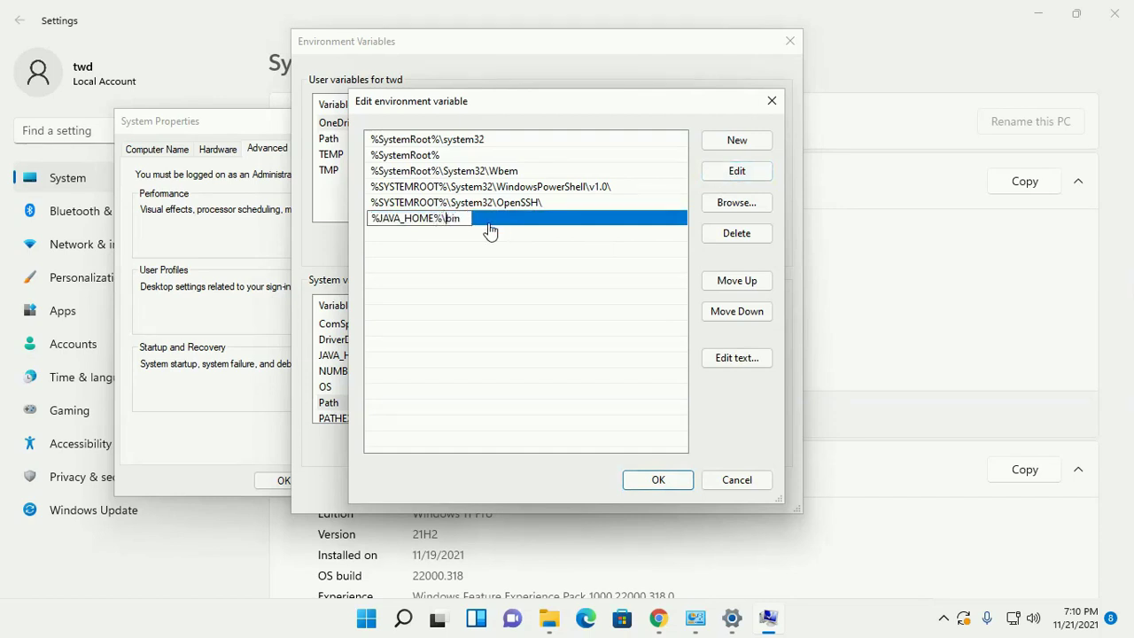
{"action": "left_click", "coordinate": [656, 479]}
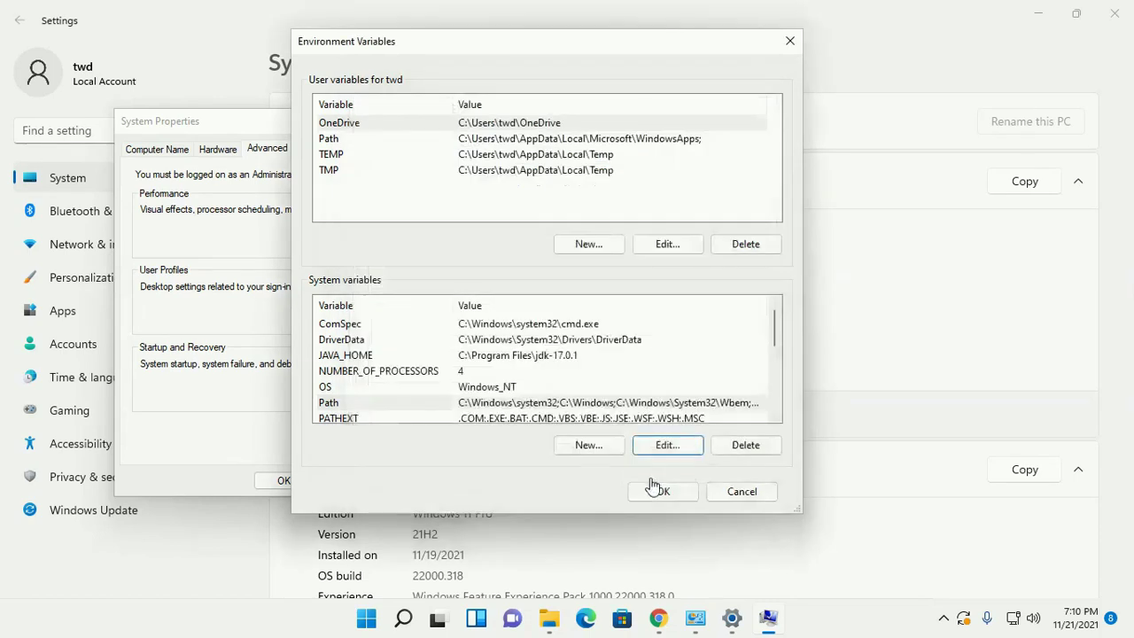
{"action": "left_click", "coordinate": [658, 492]}
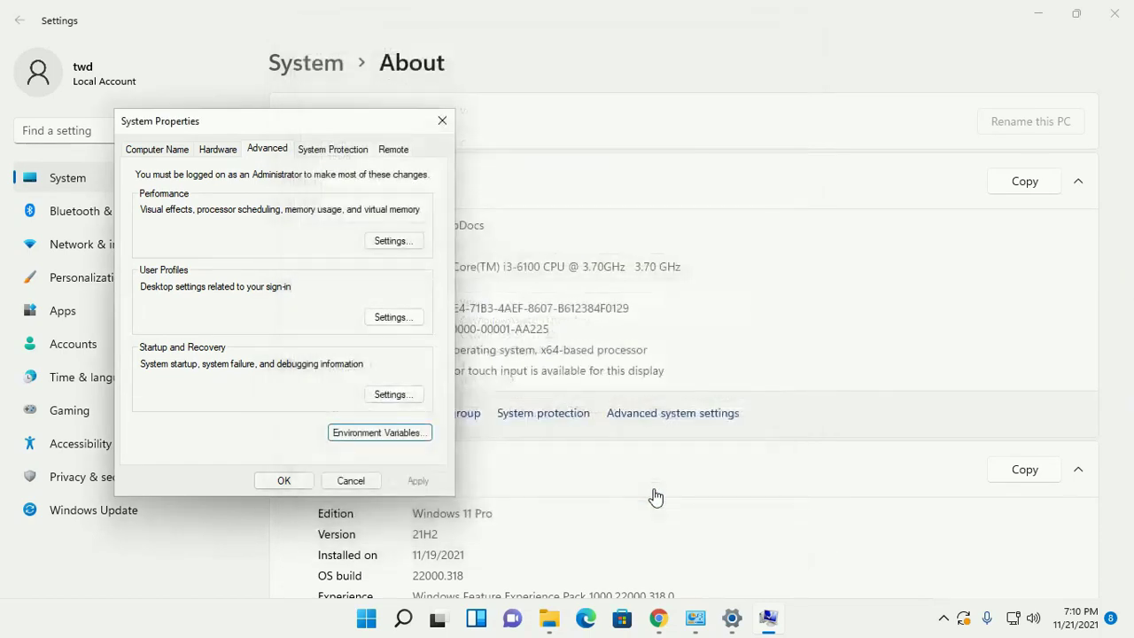
- Close System Properties and launch Command Prompt by searching 'cmd', then maximize it
{"action": "left_click", "coordinate": [286, 481]}
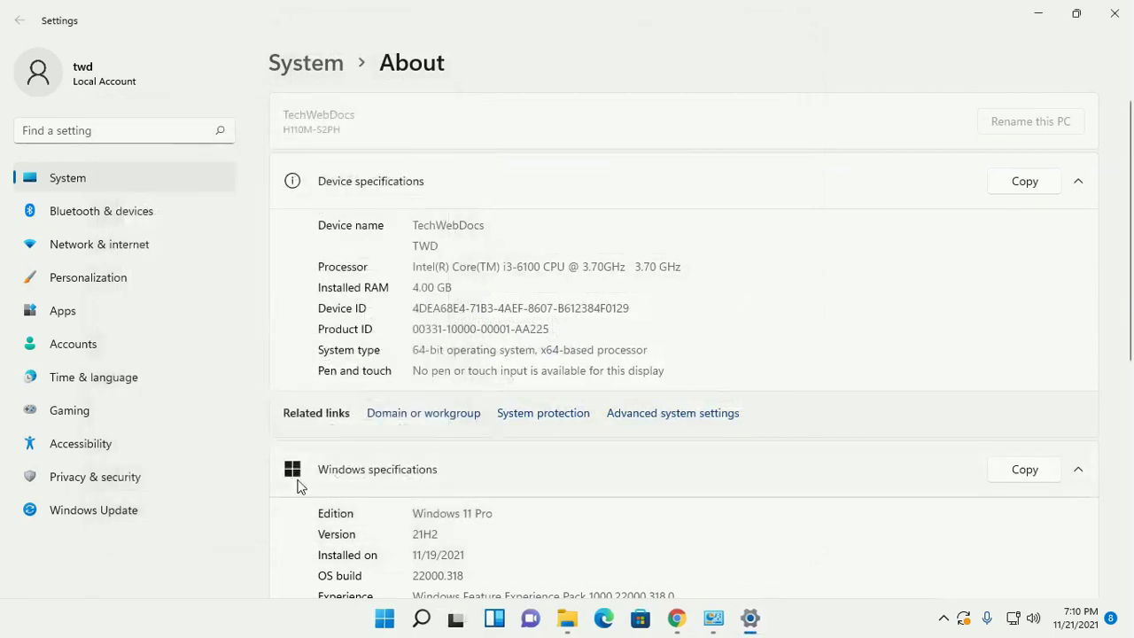
{"action": "left_click", "coordinate": [422, 621]}
{"action": "type", "text": "cmd"}
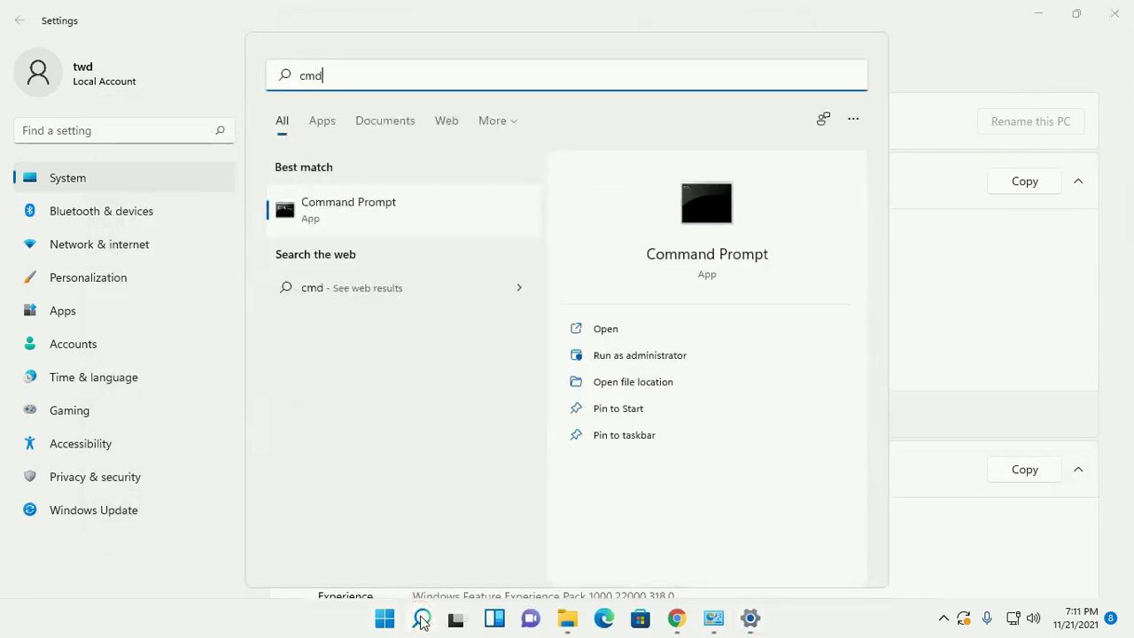
{"action": "left_click", "coordinate": [705, 217]}
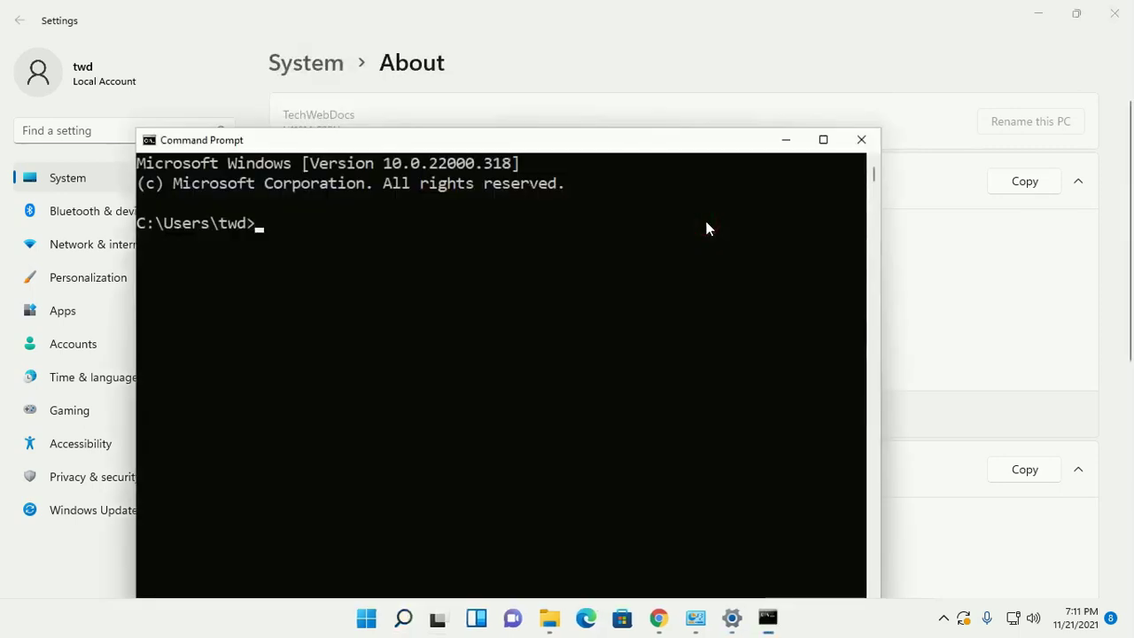
{"action": "left_click", "coordinate": [823, 140]}
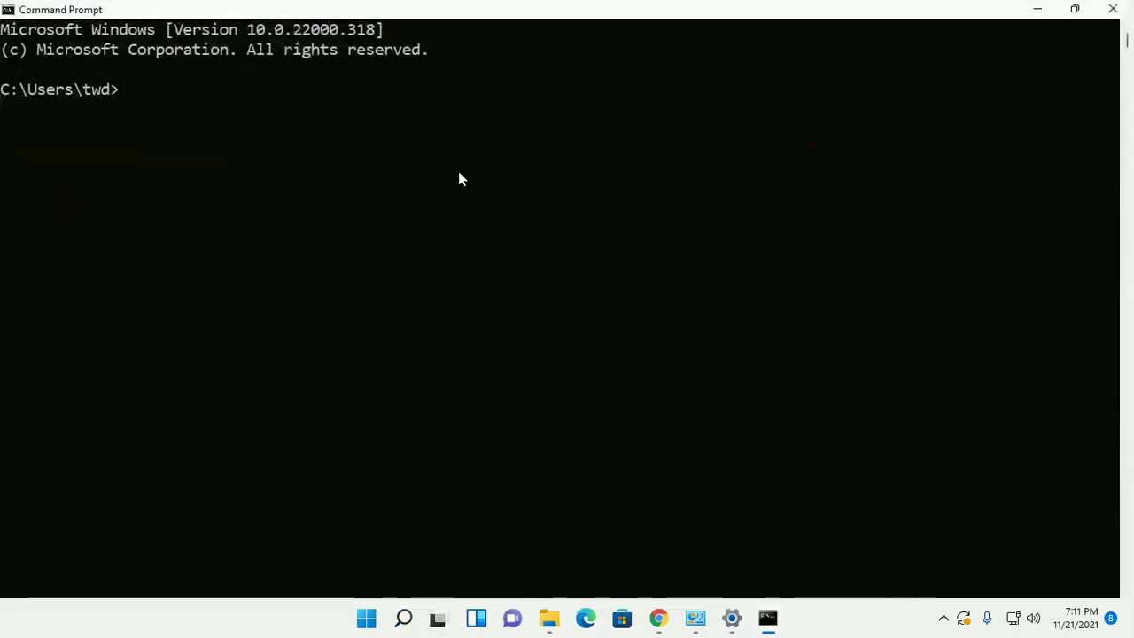
- Run java --version, confirming it reports java 17.0.1 2021-10-19 LTS, then recall the command
{"action": "type", "text": "jd"}
{"action": "key", "text": "BackSpace"}
{"action": "type", "text": "ava "}
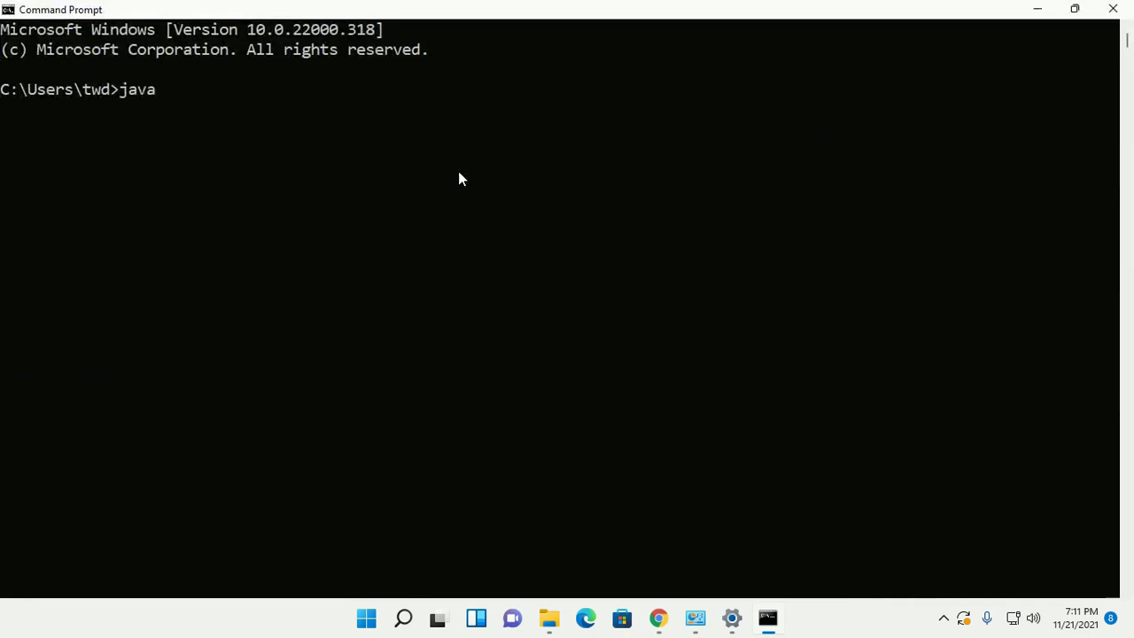
{"action": "type", "text": "--version"}
{"action": "key", "text": "Return"}
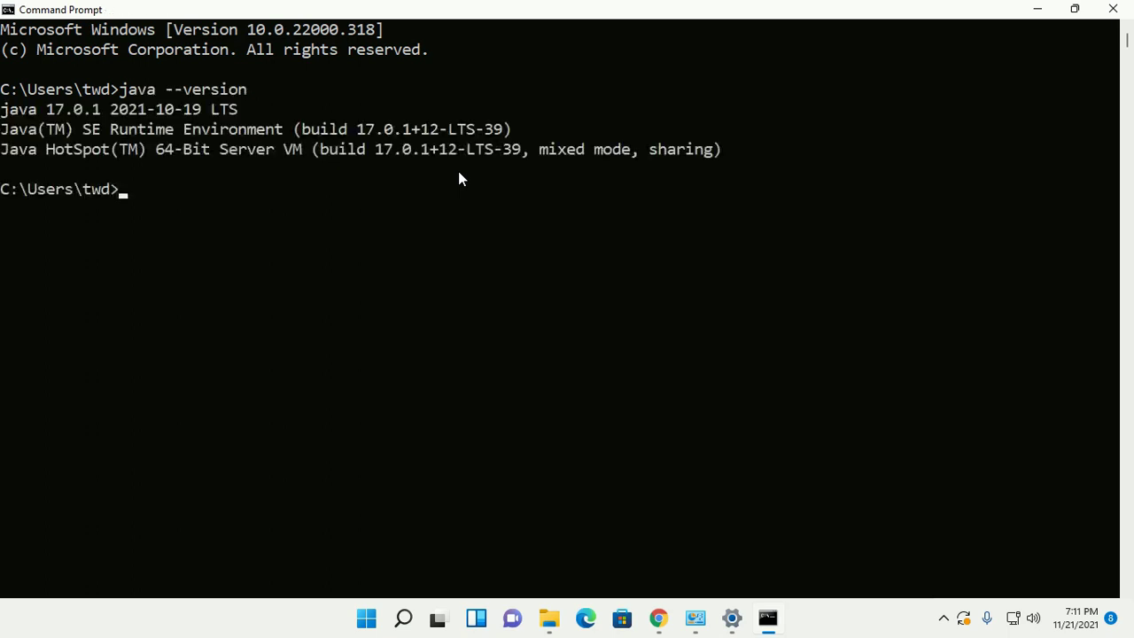
{"action": "key", "text": "Up"}
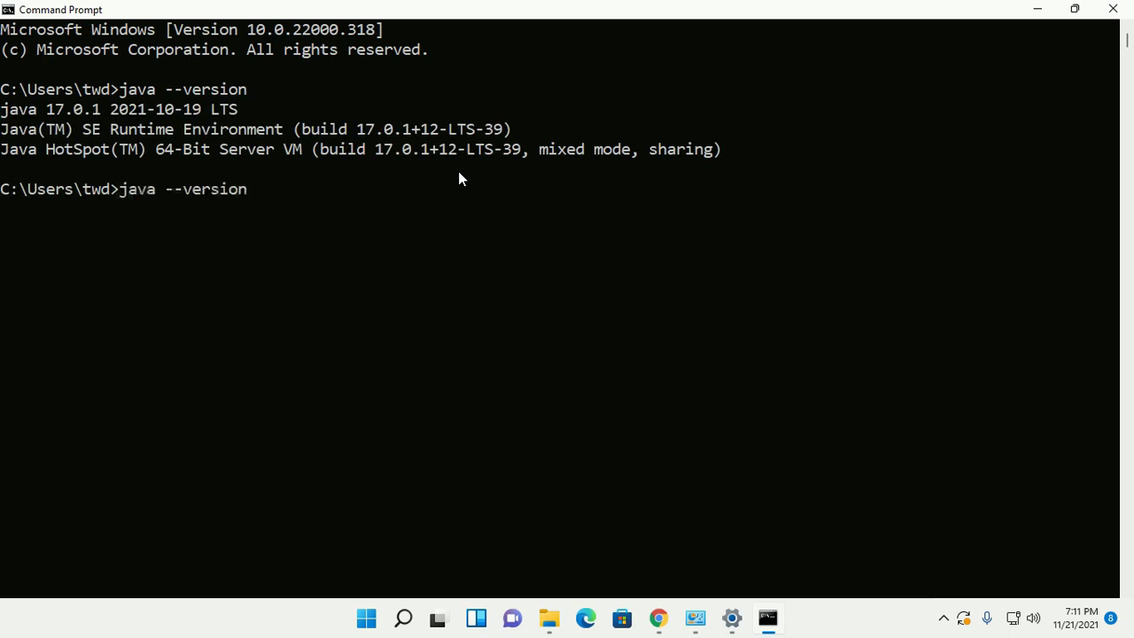
{"action": "key", "text": "Left"}
{"action": "key", "text": "Left"}
{"action": "key", "text": "Left"}
{"action": "key", "text": "Left"}
{"action": "key", "text": "Left"}
{"action": "key", "text": "Left"}
{"action": "key", "text": "Left"}
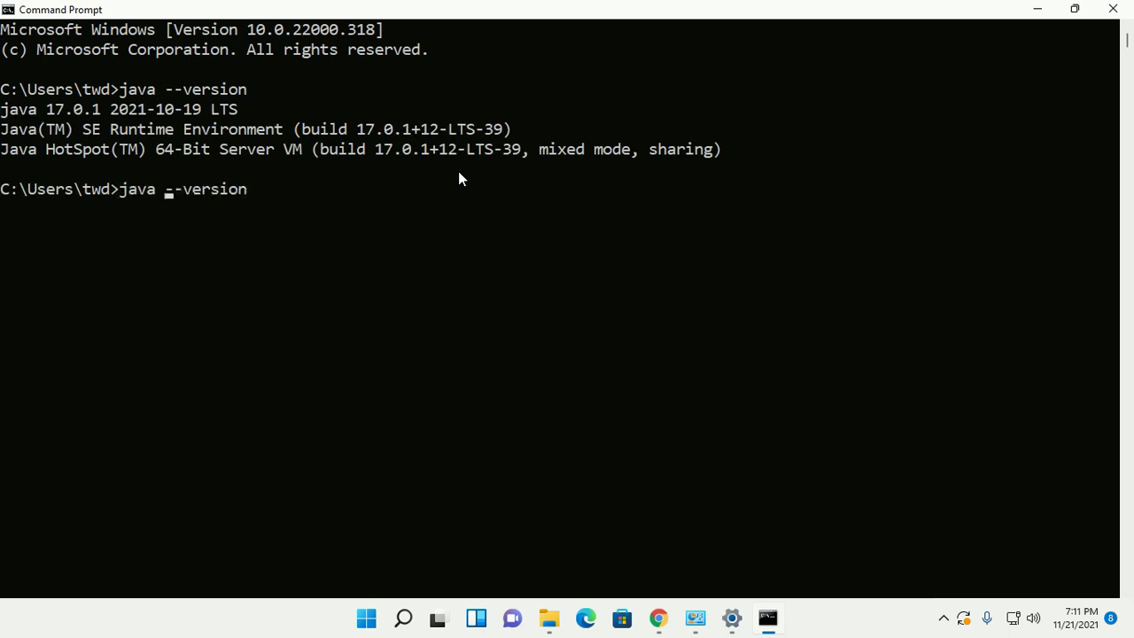